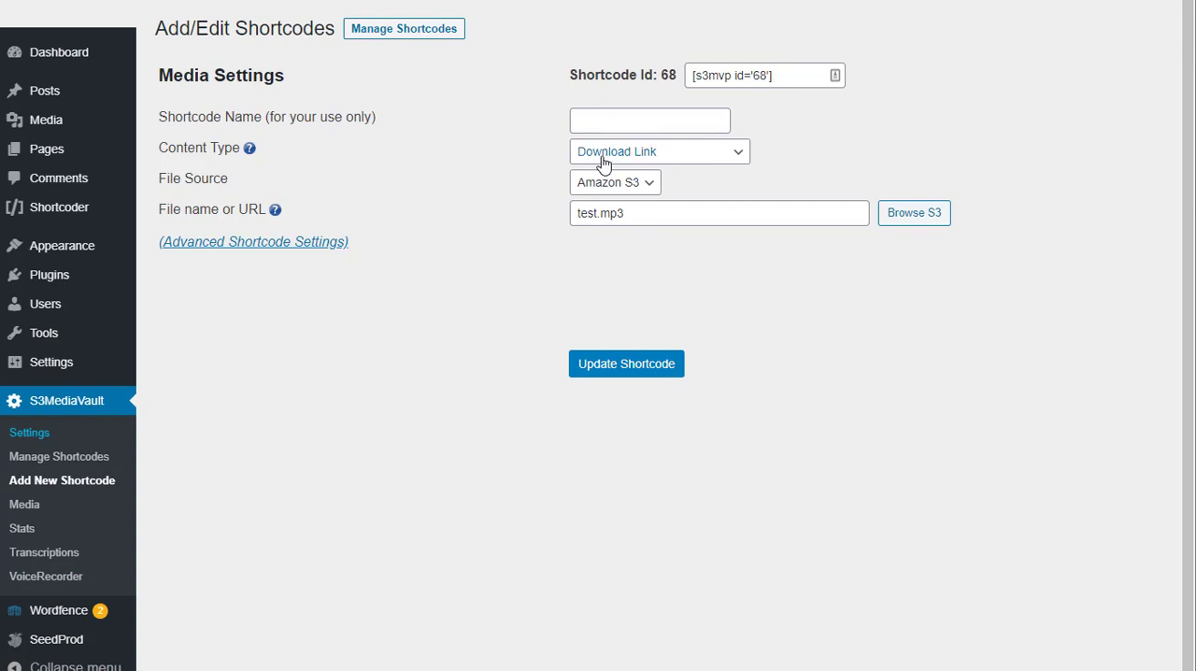
Step: Name the shortcode "Sample Audio" and choose Download Link as its content type
{"action": "left_click", "coordinate": [612, 121]}
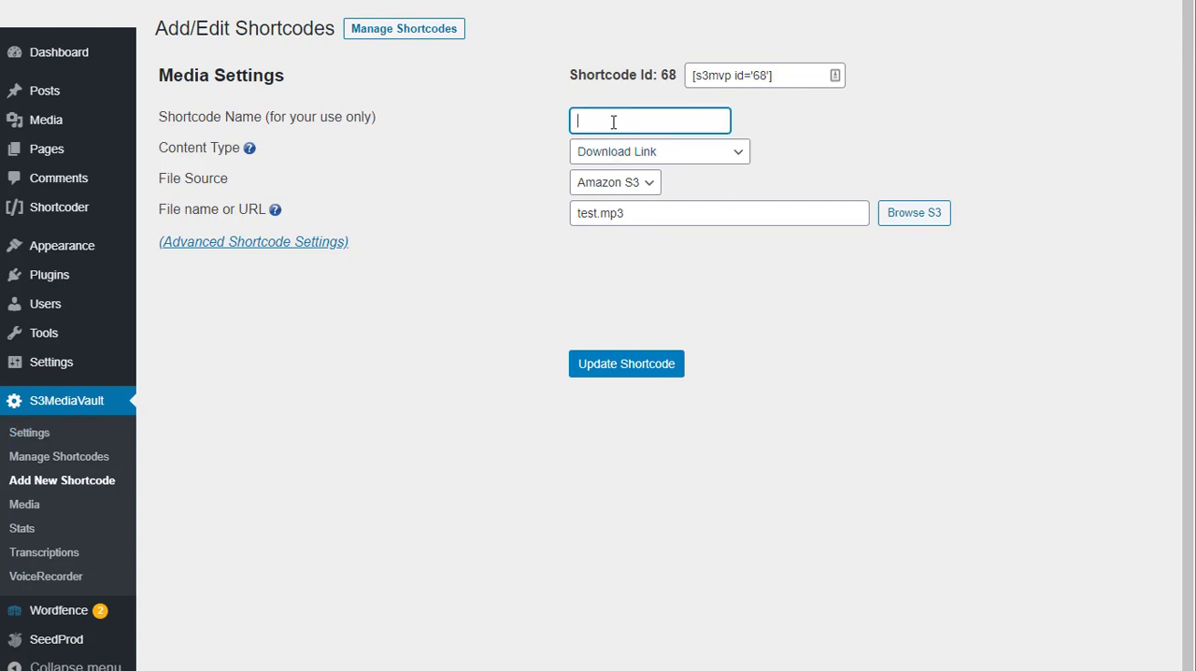
{"action": "type", "text": "Sample Audio"}
{"action": "left_click", "coordinate": [654, 154]}
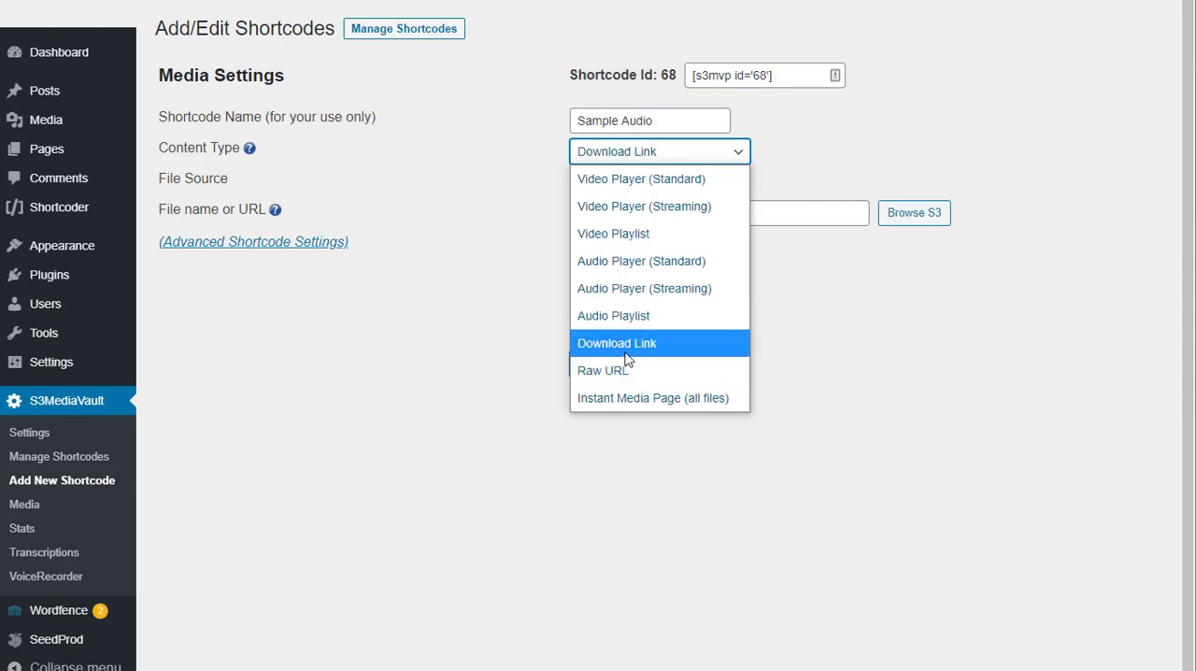
{"action": "left_click", "coordinate": [625, 354]}
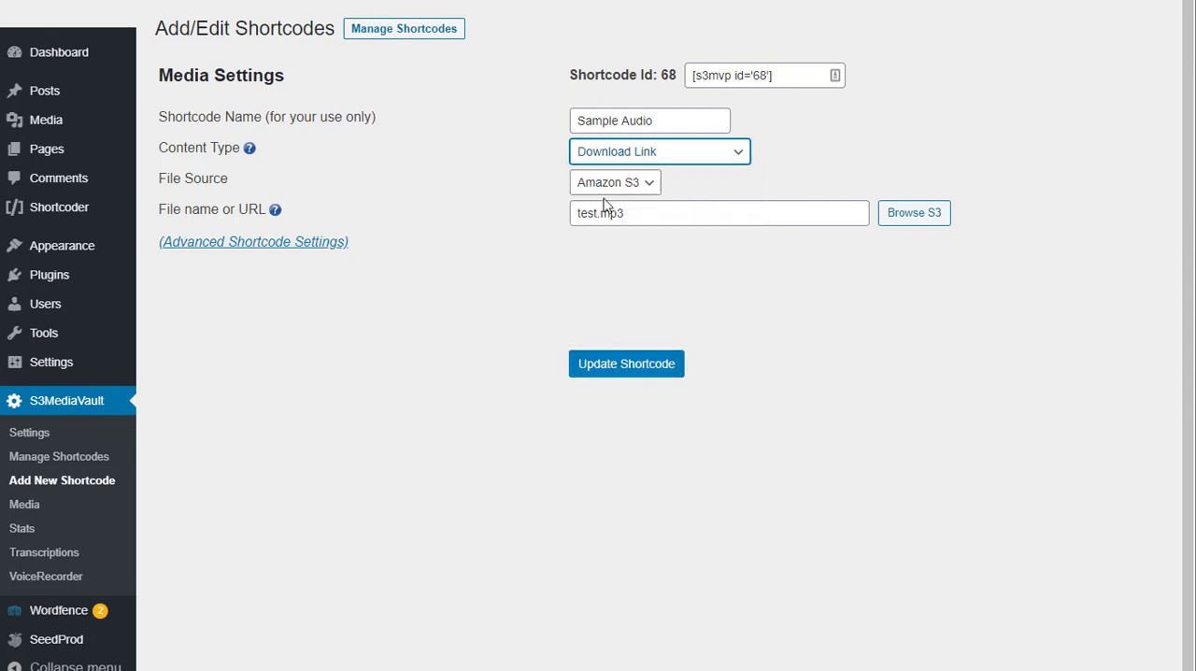
Step: Keep Amazon S3 as the file source, choose test.mp3 from the main bucket, and update the shortcode
{"action": "left_click", "coordinate": [628, 184]}
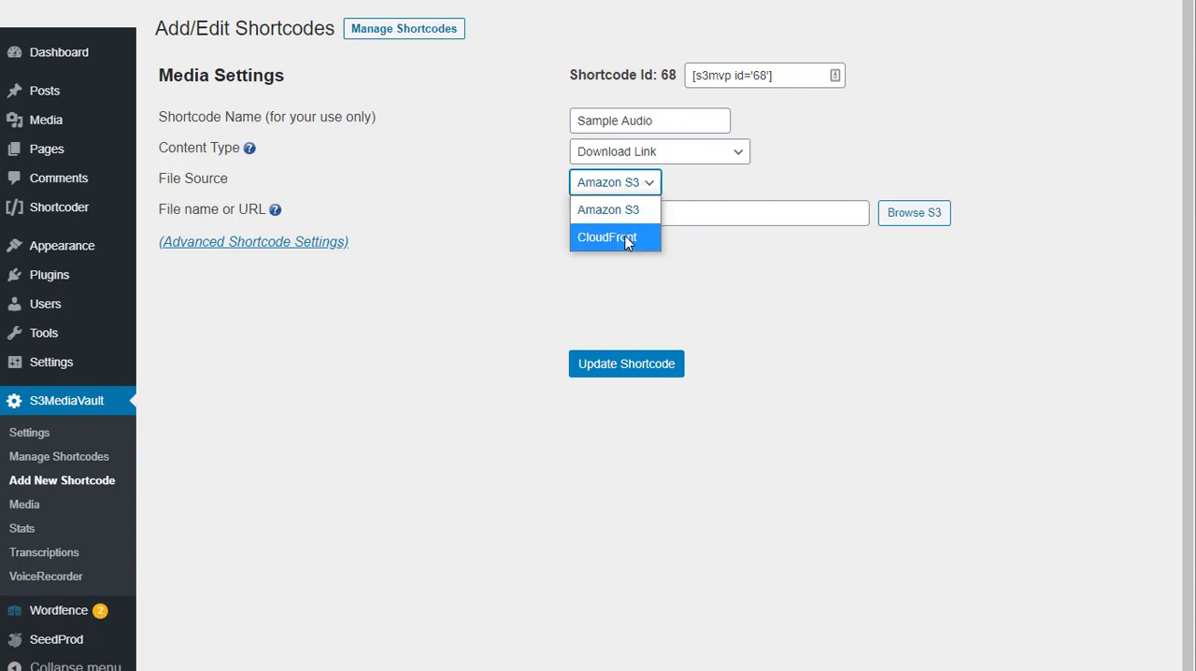
{"action": "left_click", "coordinate": [899, 219]}
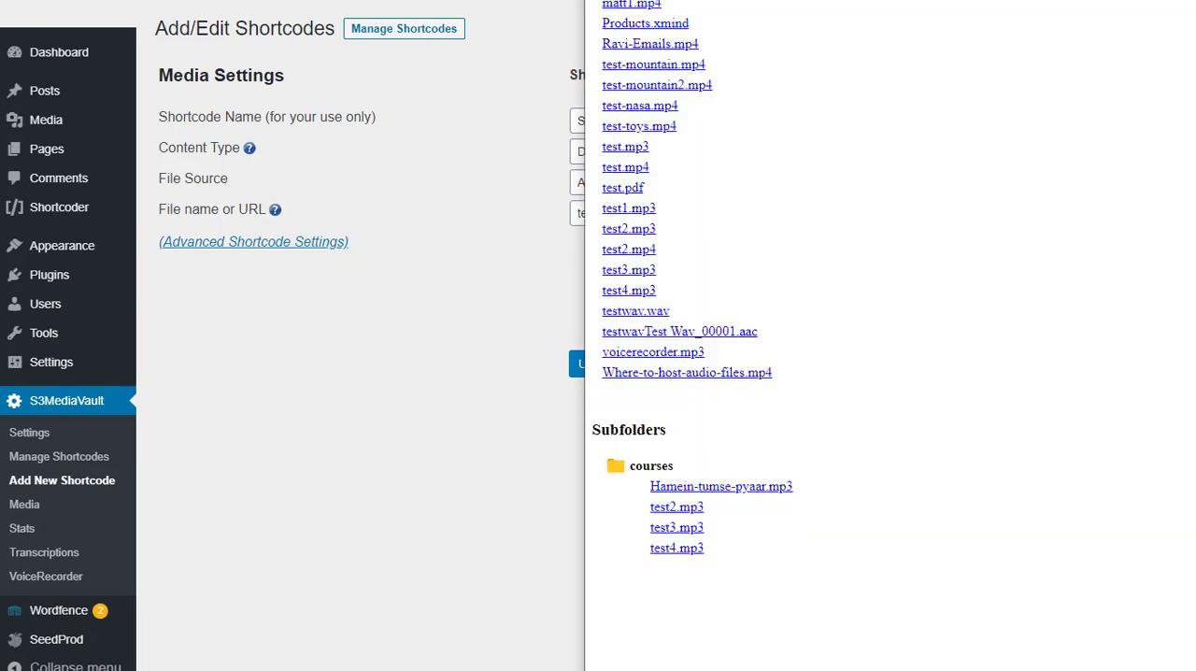
{"action": "left_click_drag", "start_coordinate": [824, 0], "coordinate": [790, 19]}
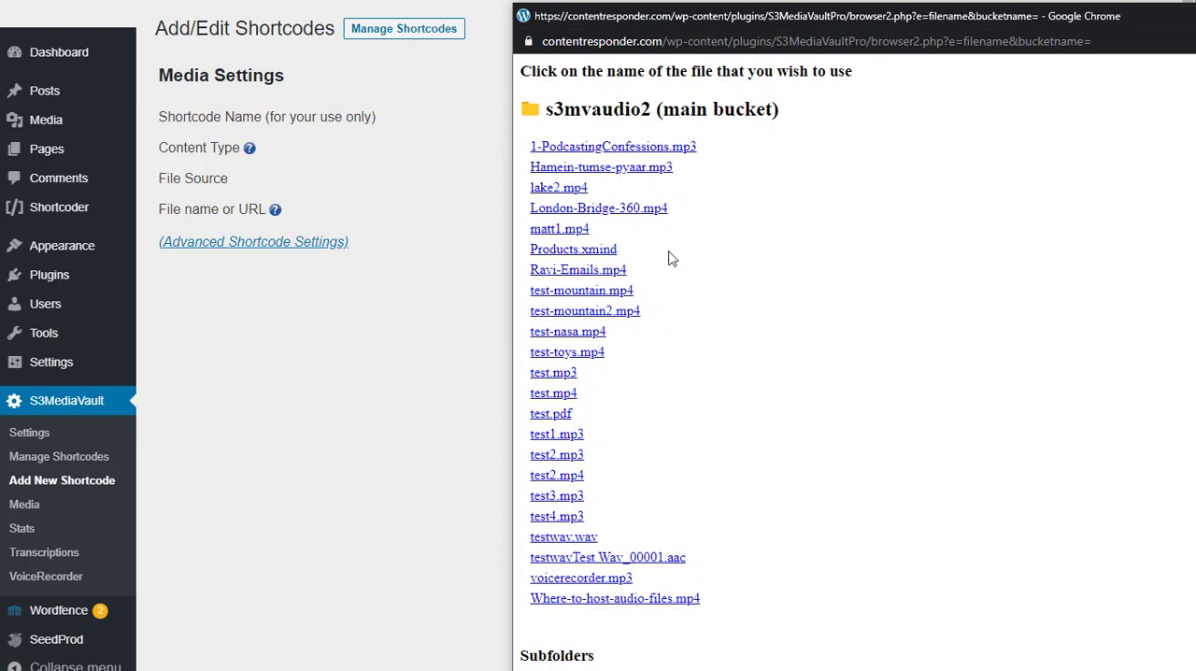
{"action": "left_click", "coordinate": [553, 373]}
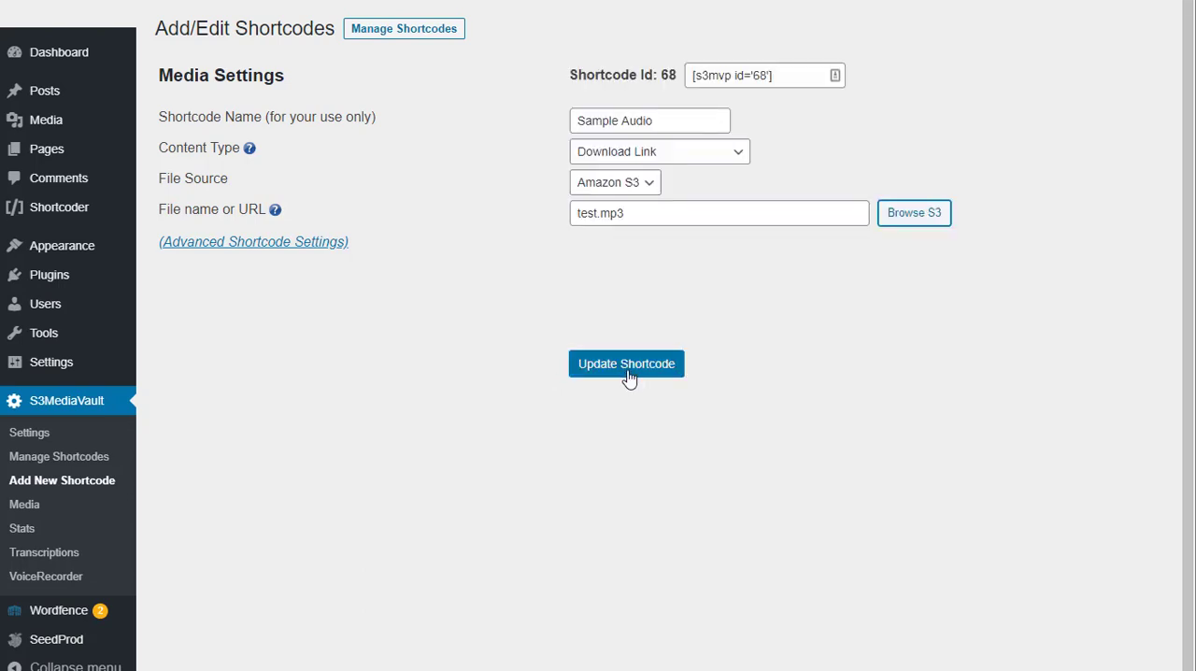
{"action": "left_click", "coordinate": [628, 374]}
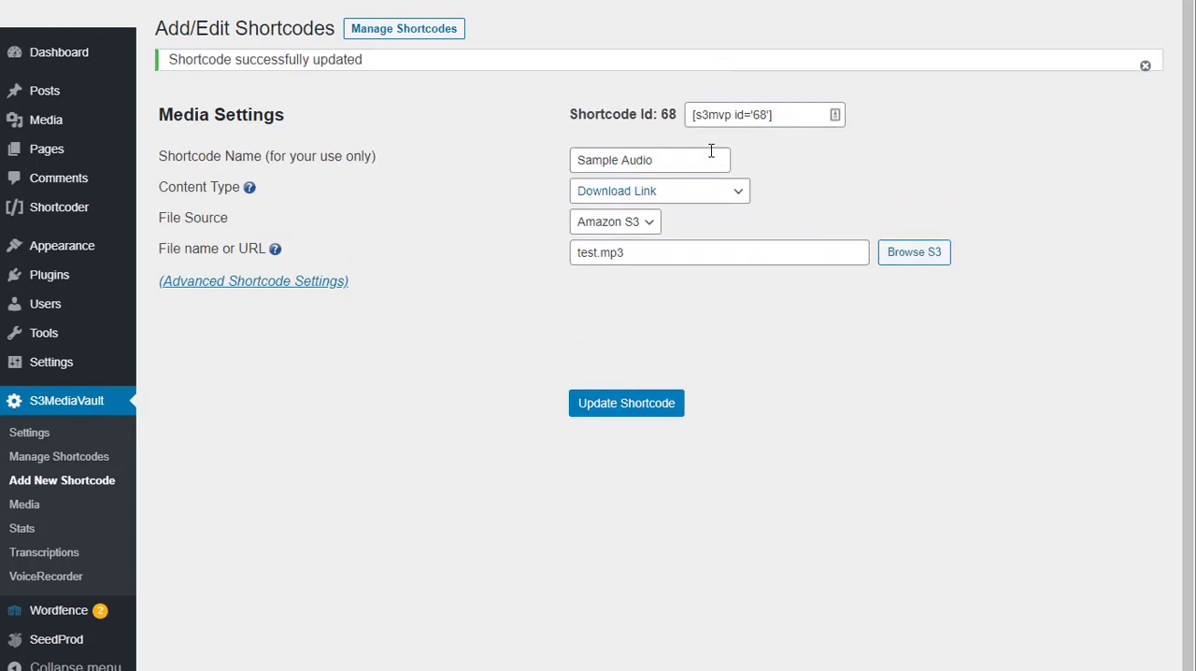
Step: Insert the line "DOwnload my audio below:" above the [s3mvp id='68'] shortcode on the Download Link 68 page and update the page
{"action": "left_click", "coordinate": [756, 113]}
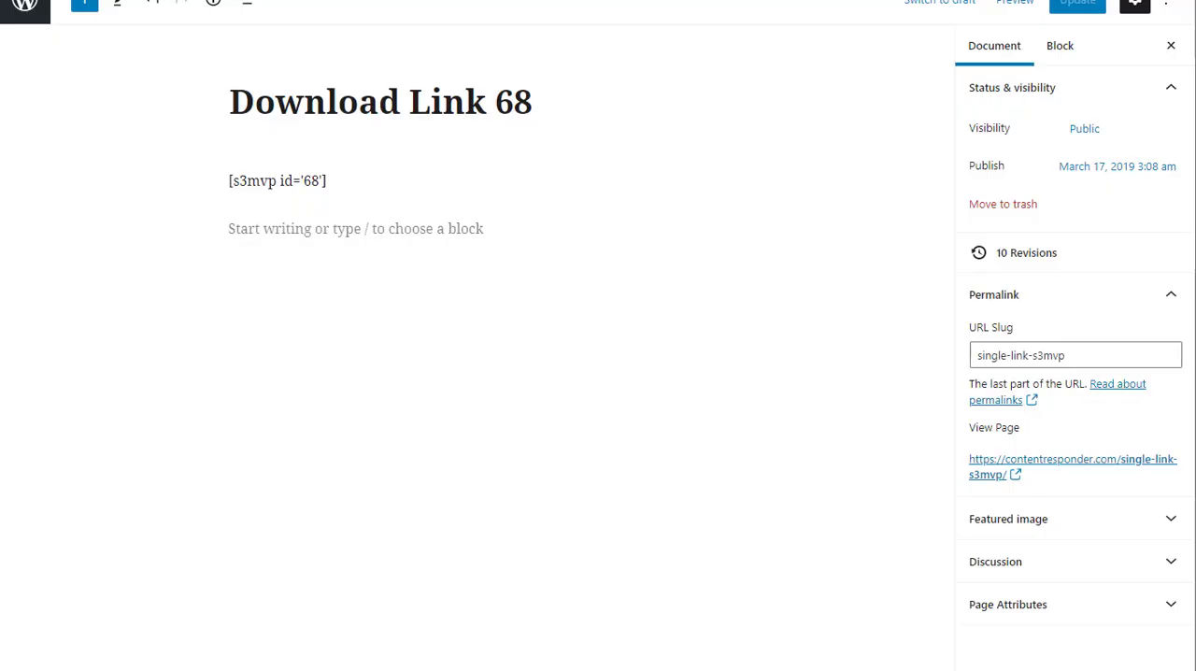
{"action": "left_click", "coordinate": [334, 180]}
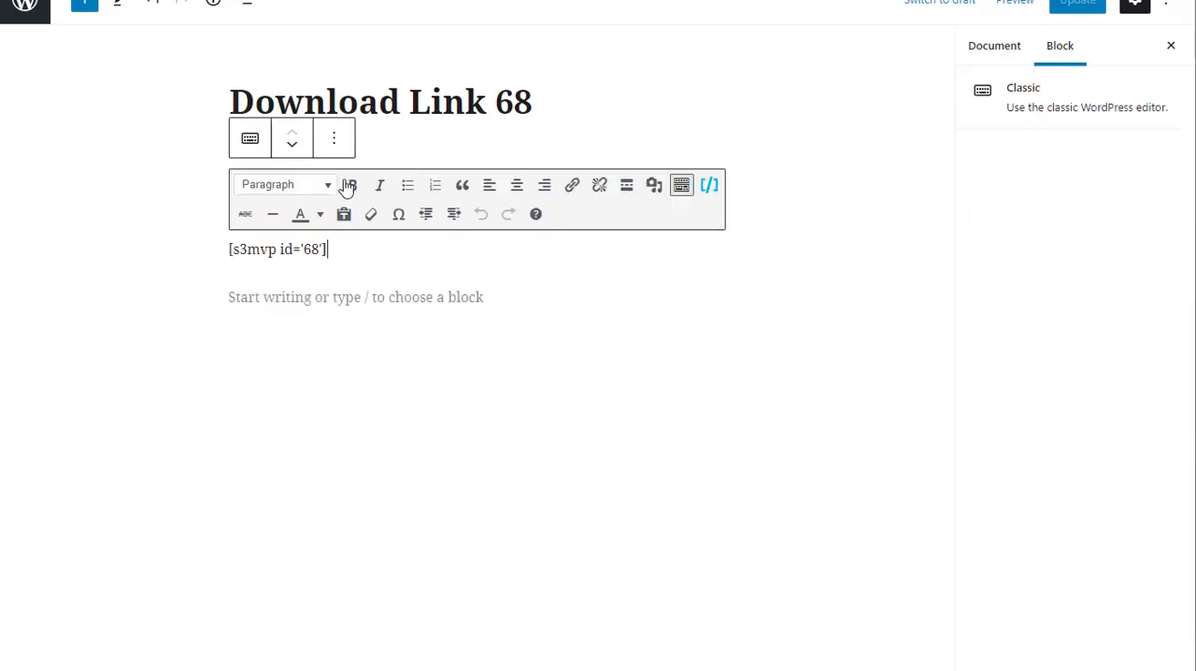
{"action": "left_click", "coordinate": [400, 150]}
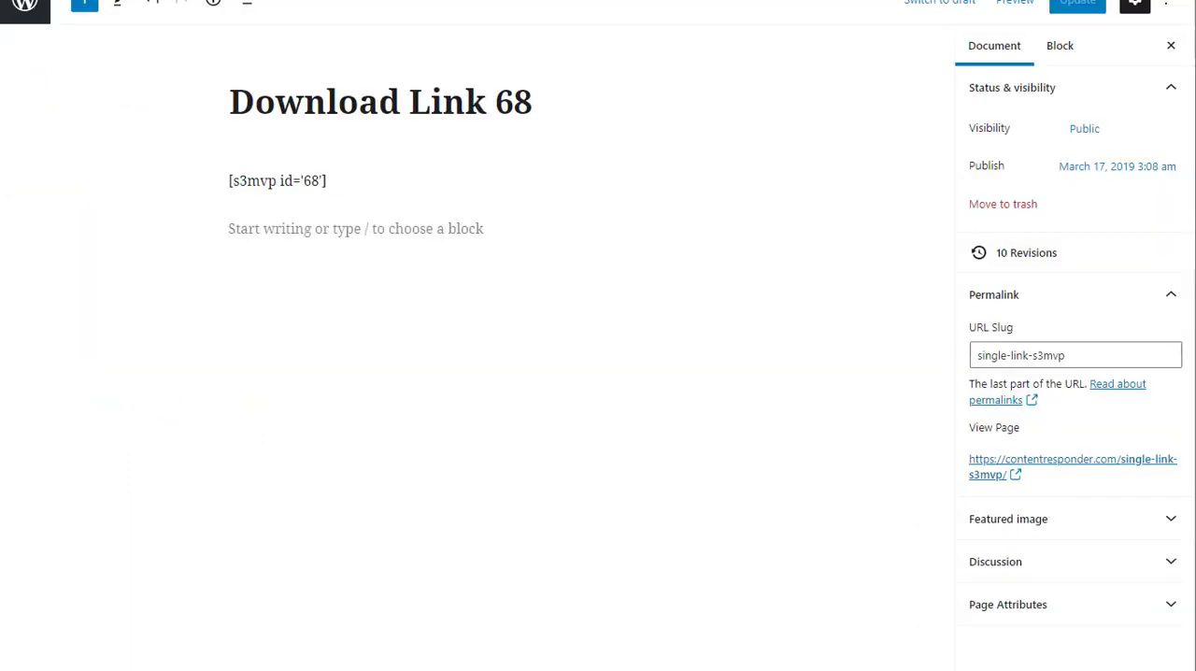
{"action": "left_click", "coordinate": [342, 179]}
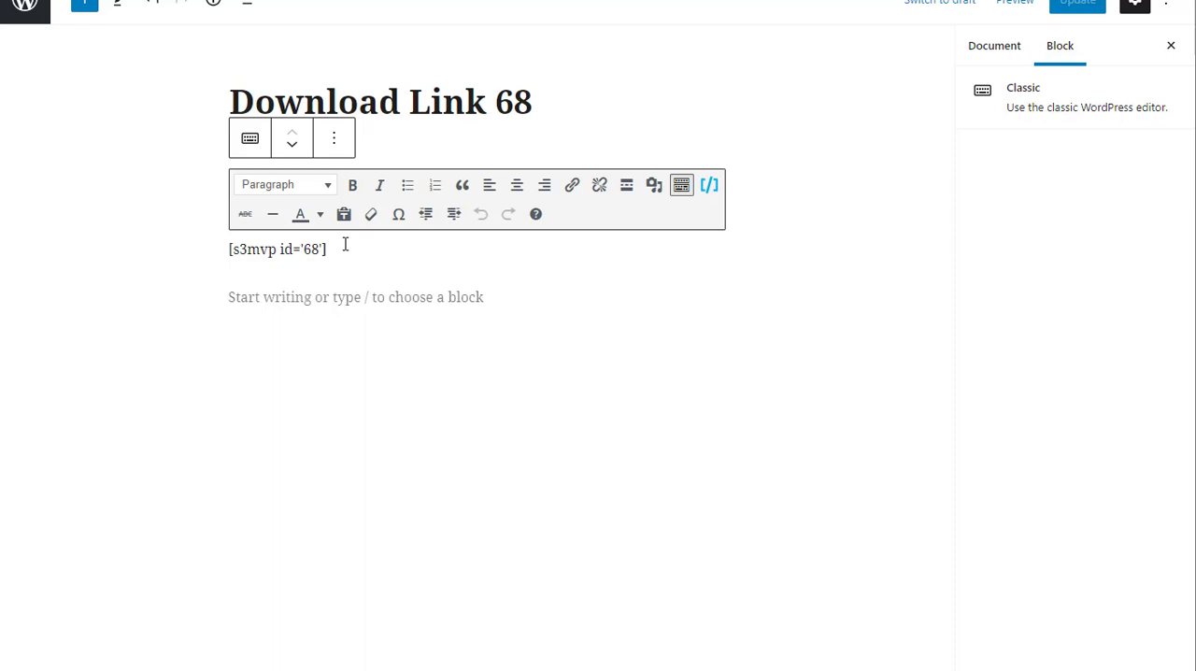
{"action": "key", "text": "Return"}
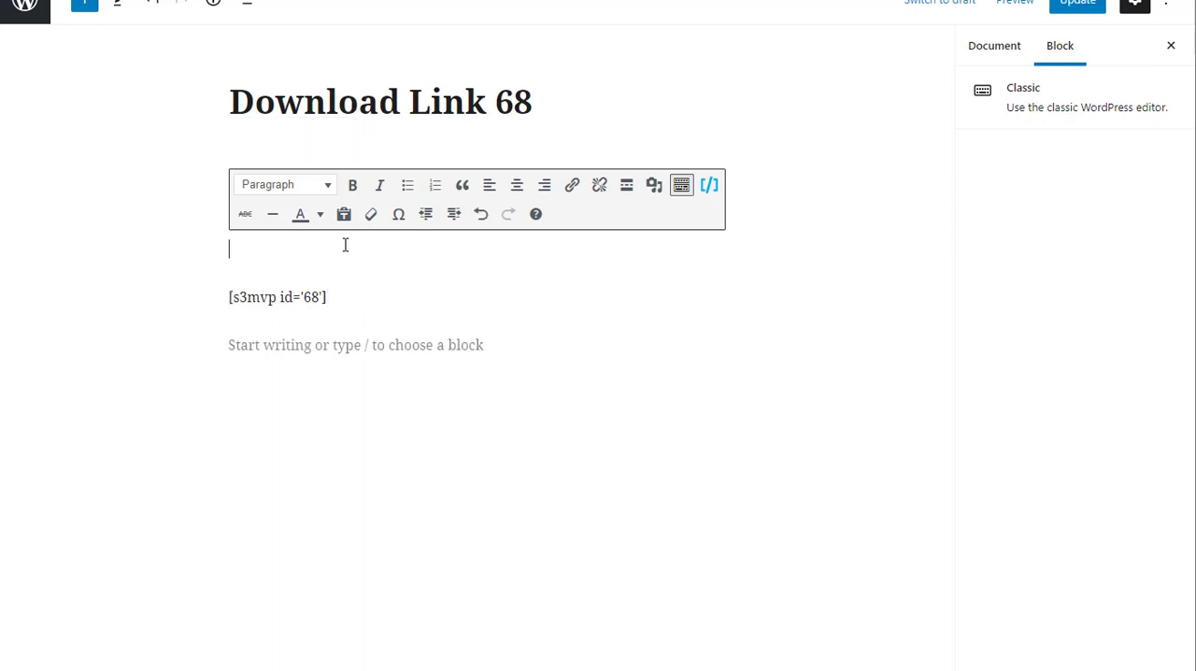
{"action": "type", "text": "DOwnload my au"}
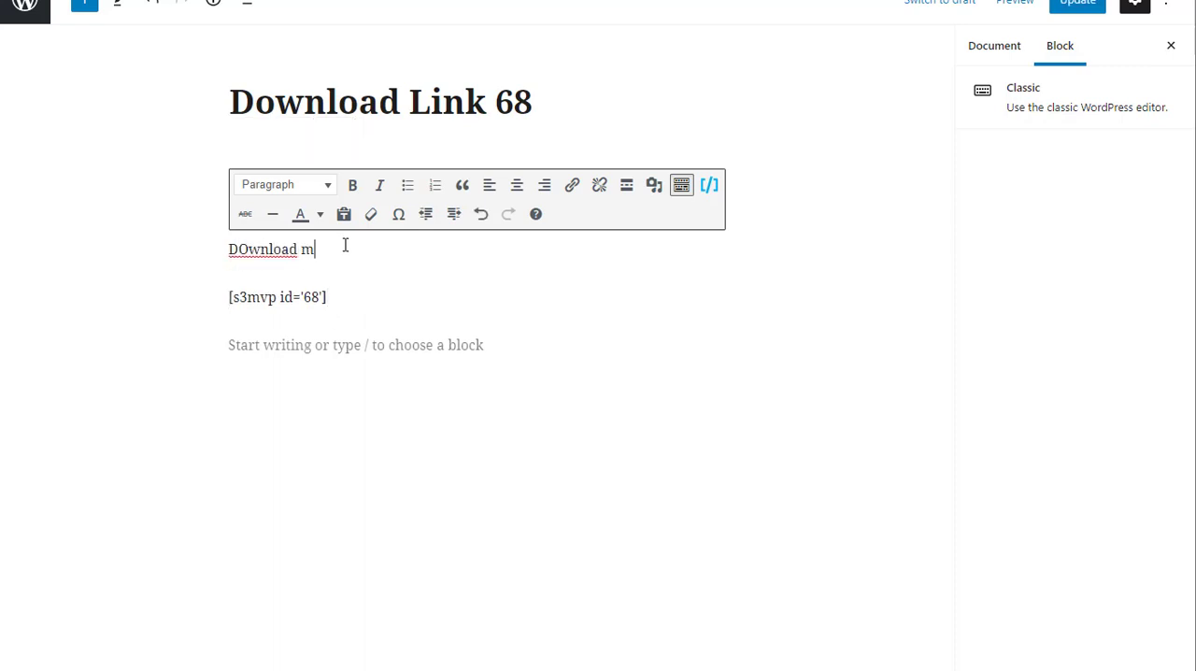
{"action": "type", "text": "dio below:"}
{"action": "left_click", "coordinate": [1074, 5]}
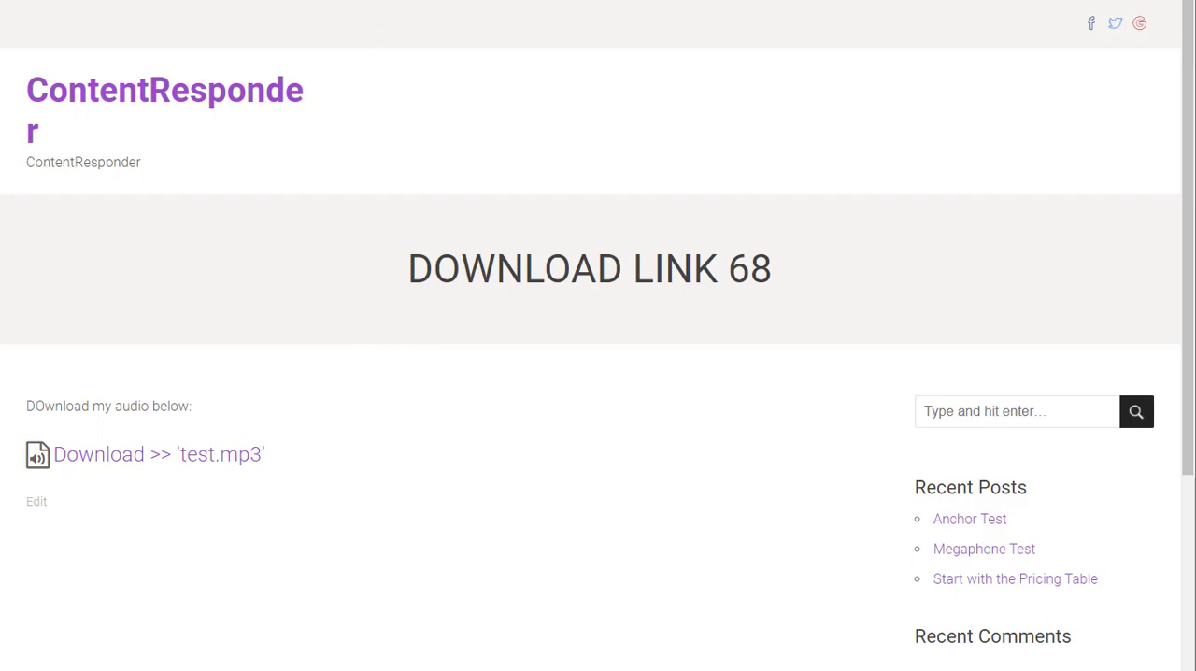
Step: Compare the shortcode in the page editor with the download link shown on the published page
{"action": "left_click", "coordinate": [281, 1]}
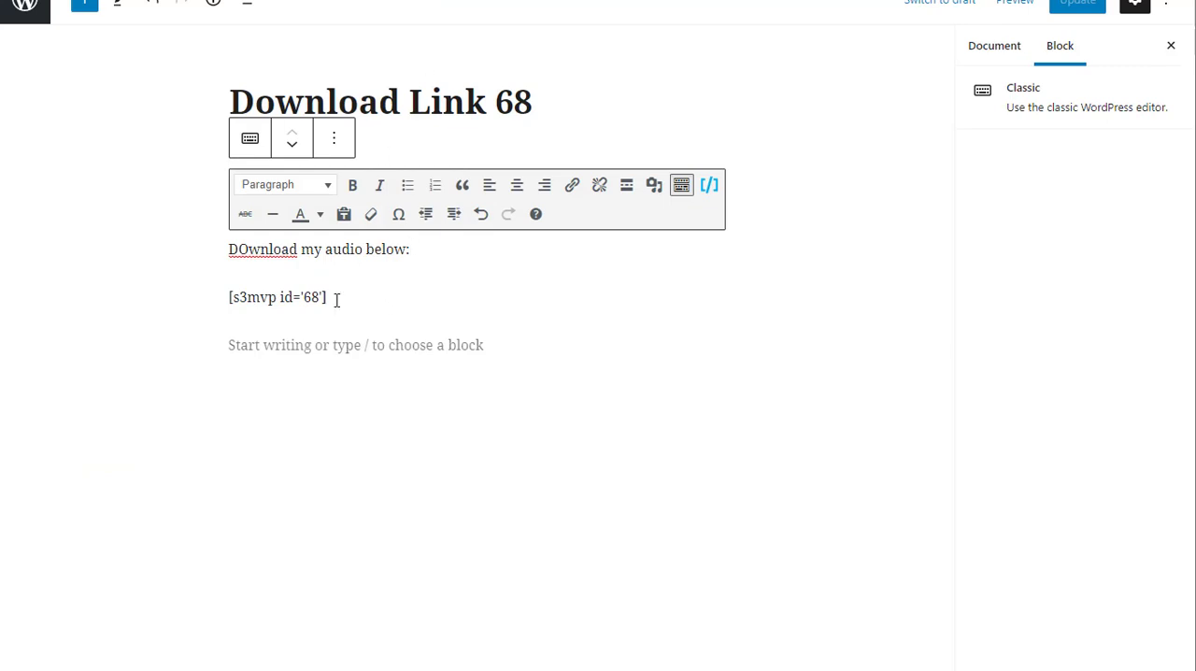
{"action": "left_click", "coordinate": [401, 1]}
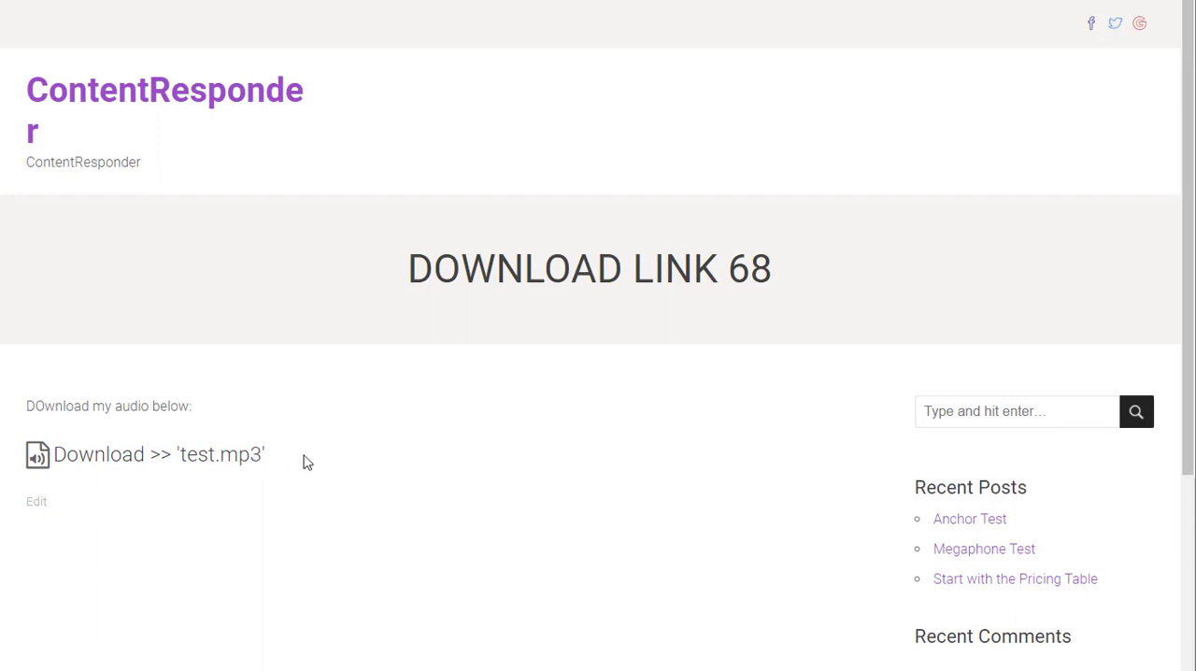
{"action": "left_click_drag", "start_coordinate": [303, 460], "coordinate": [49, 460]}
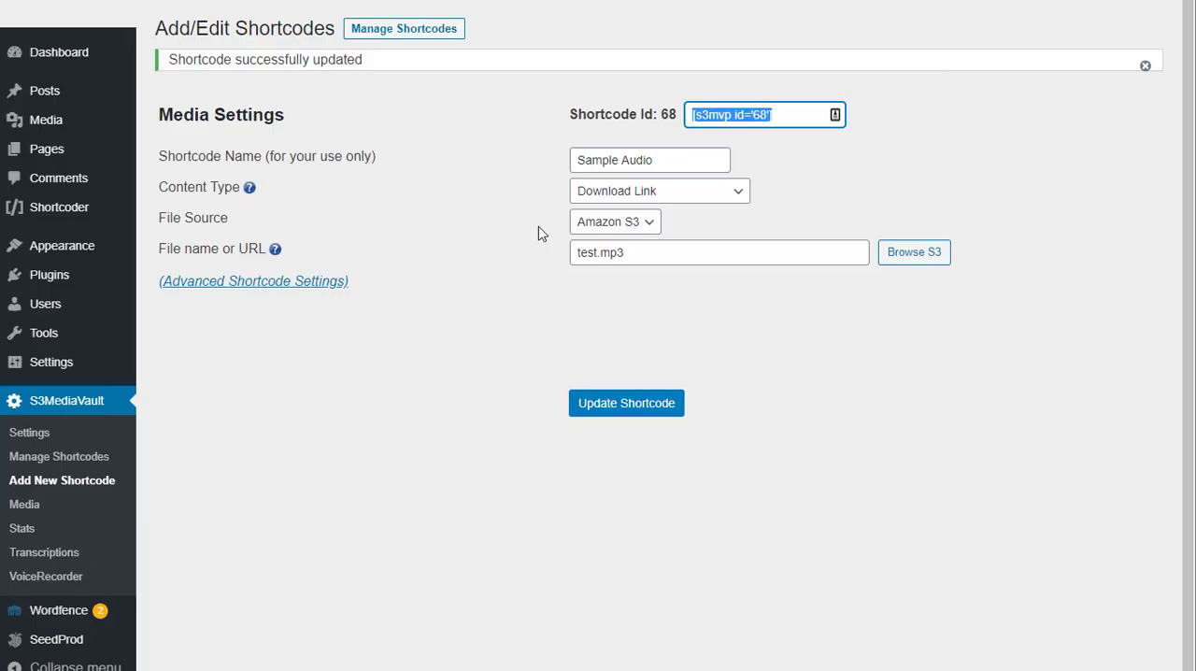
Step: Switch the shortcode's content type to Raw URL, set its file name to test.mp3, and update the shortcode
{"action": "left_click", "coordinate": [624, 192]}
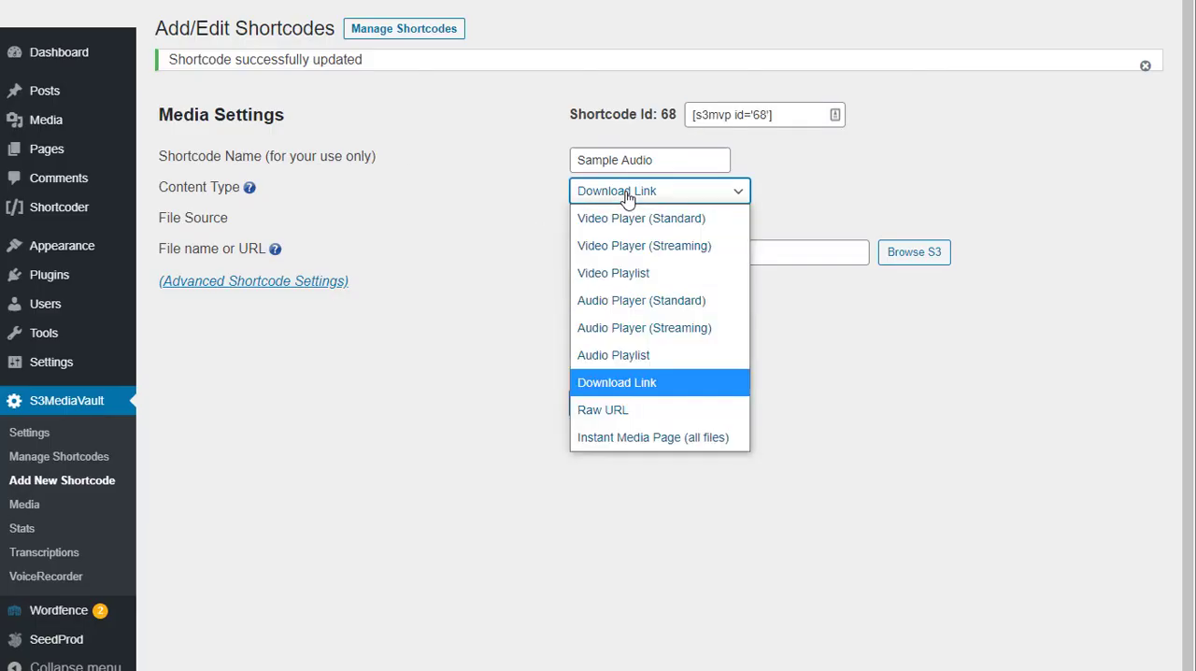
{"action": "left_click", "coordinate": [643, 409]}
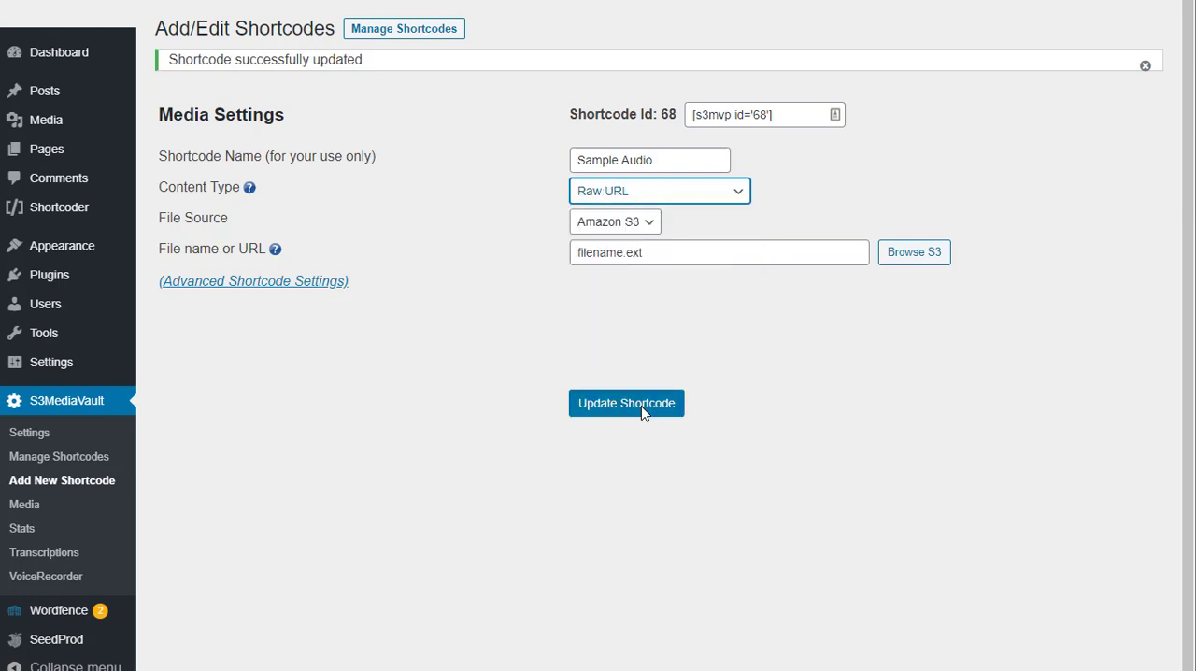
{"action": "left_click", "coordinate": [669, 340]}
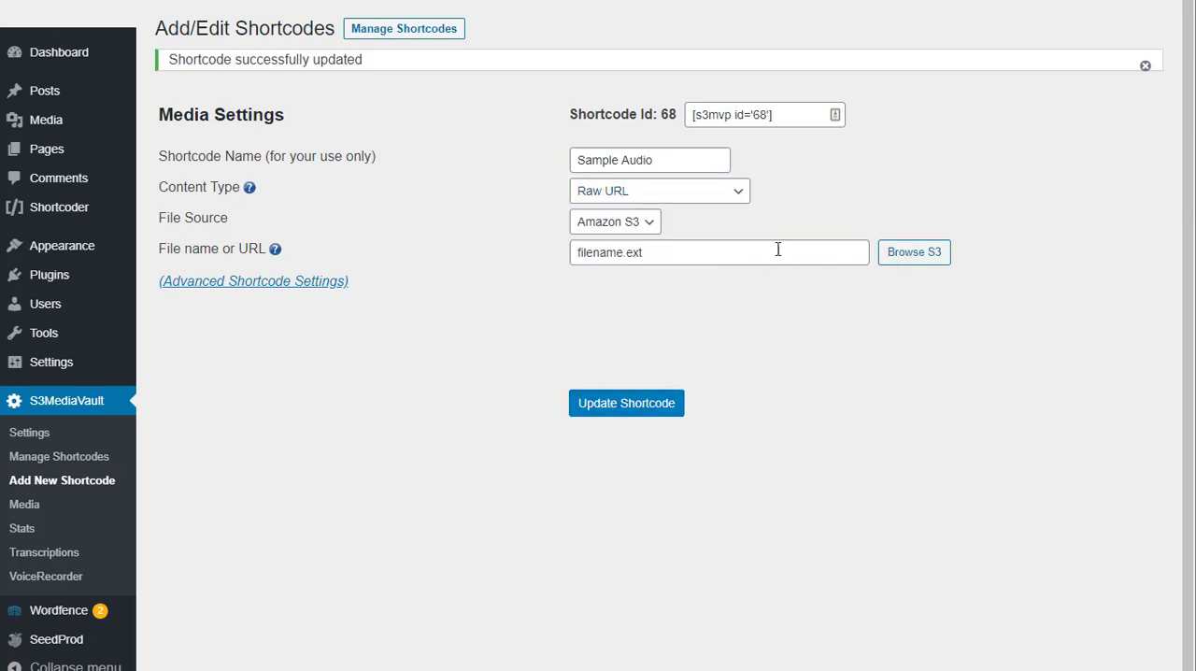
{"action": "left_click_drag", "start_coordinate": [776, 248], "coordinate": [519, 258]}
{"action": "type", "text": "test.mp"}
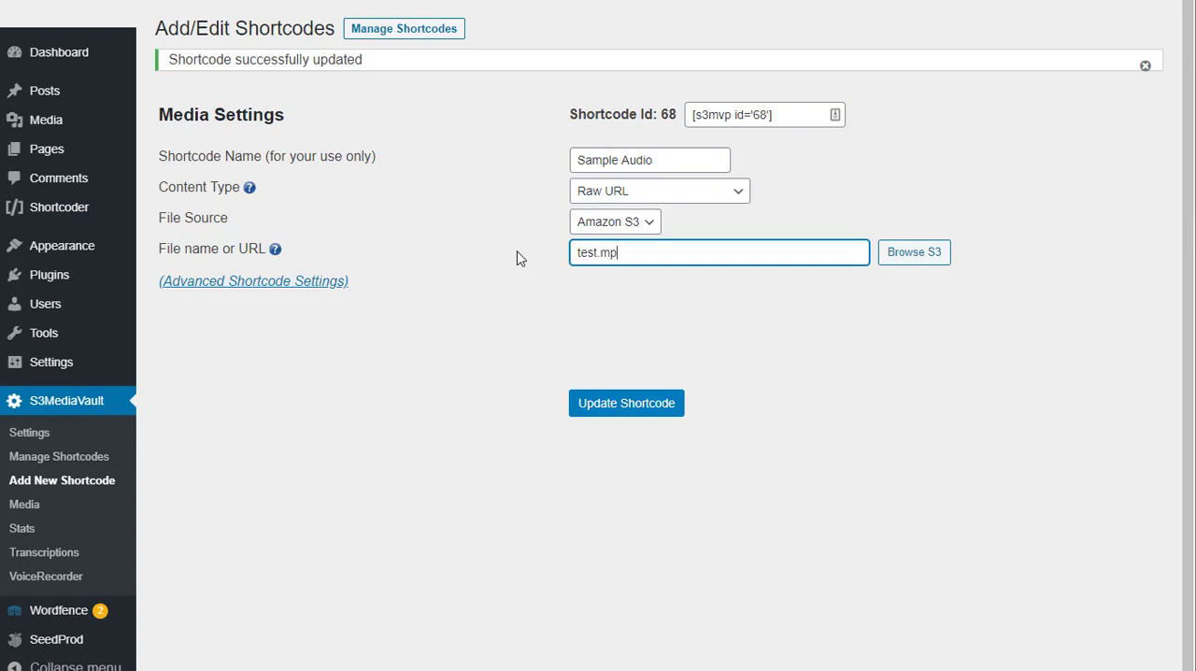
{"action": "type", "text": "3"}
{"action": "left_click", "coordinate": [642, 411]}
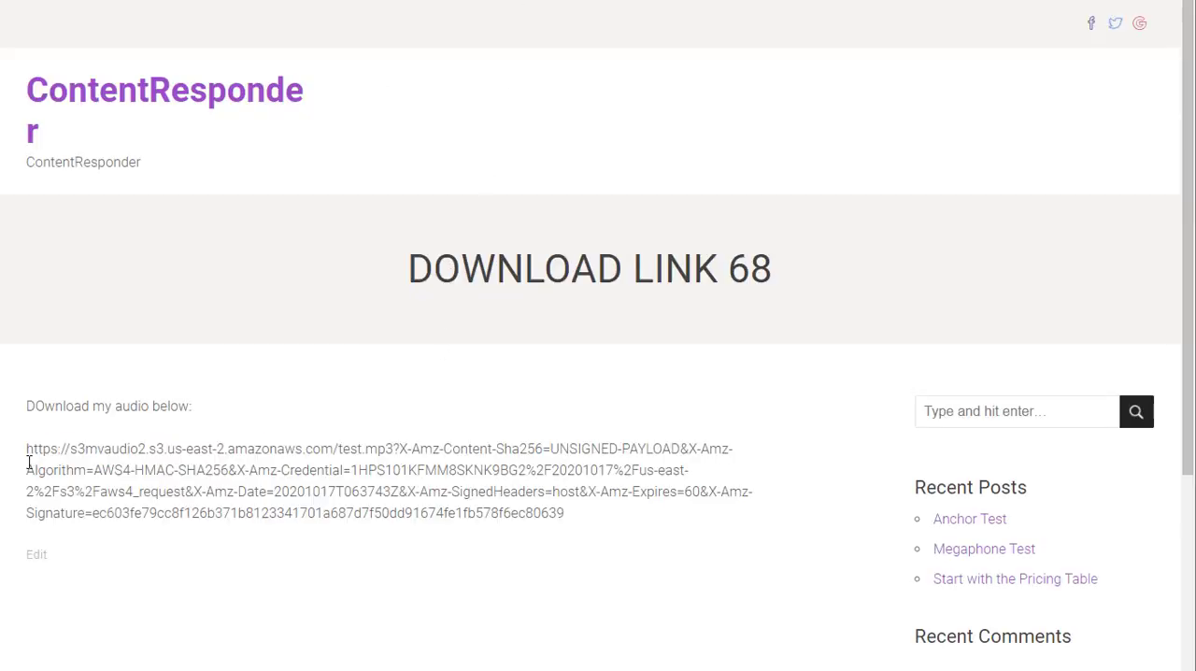
Step: Reload the published page and examine what the Raw URL shortcode outputs beneath the intro line
{"action": "left_click_drag", "start_coordinate": [27, 448], "coordinate": [620, 515]}
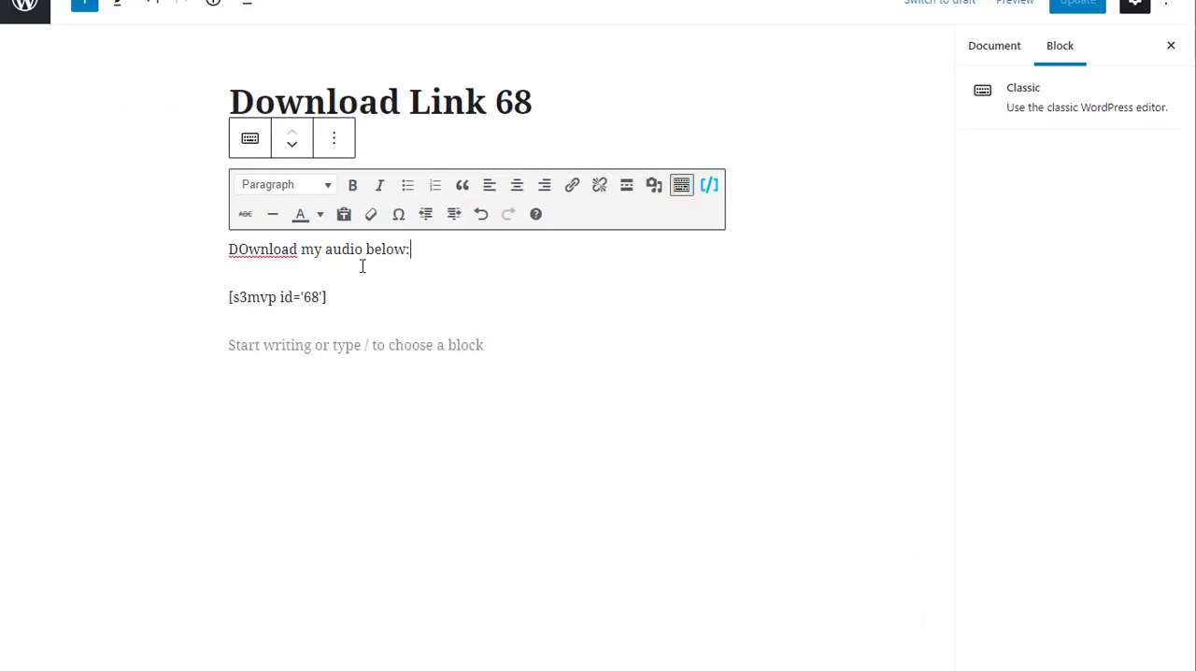
{"action": "left_click_drag", "start_coordinate": [338, 295], "coordinate": [229, 296]}
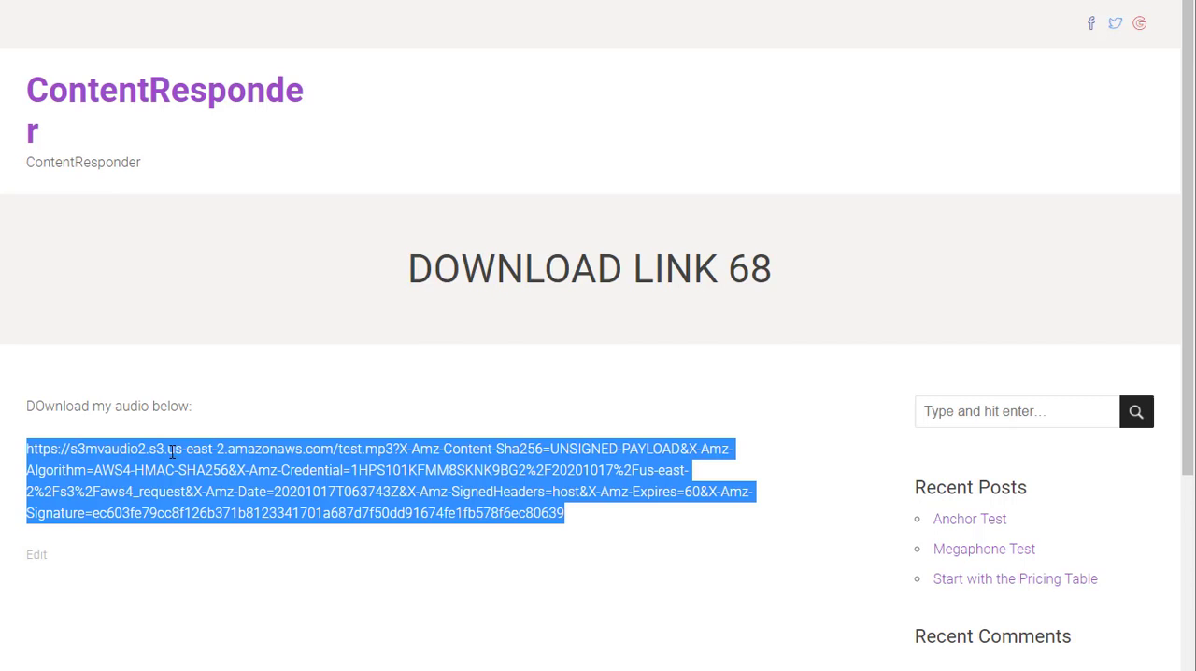
{"action": "left_click", "coordinate": [54, 432]}
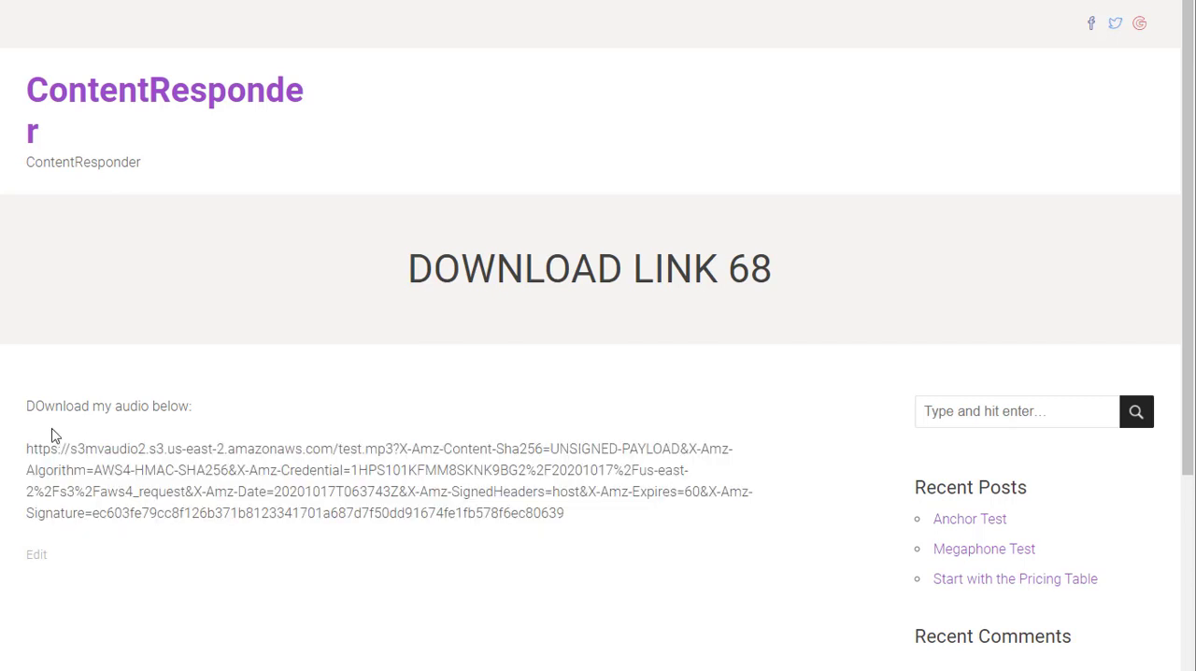
{"action": "left_click_drag", "start_coordinate": [28, 448], "coordinate": [613, 515]}
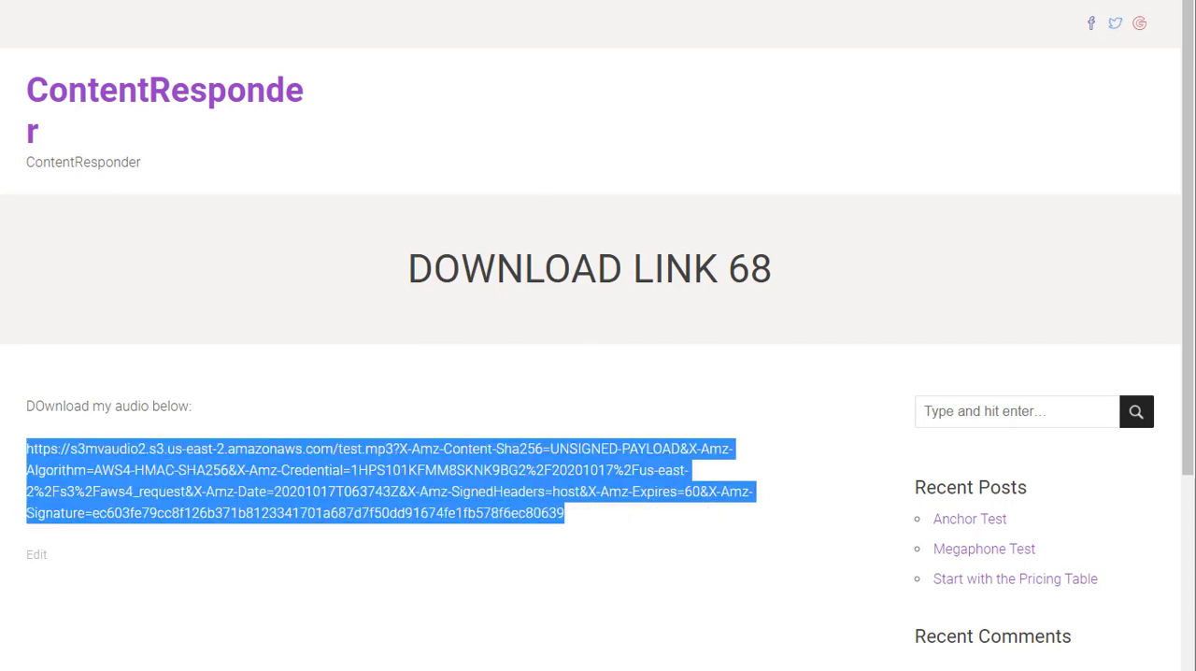
Step: Add a Custom HTML block below the shortcode in the page editor and start a link tag with <a href="
{"action": "left_click", "coordinate": [261, 0]}
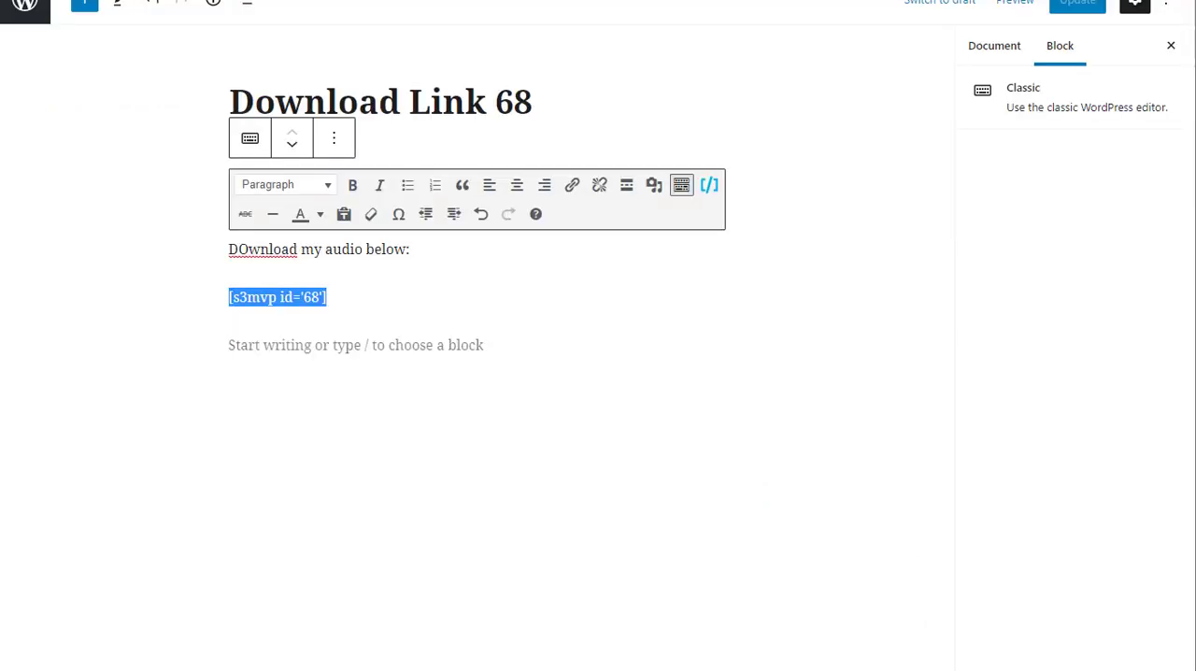
{"action": "left_click", "coordinate": [336, 296]}
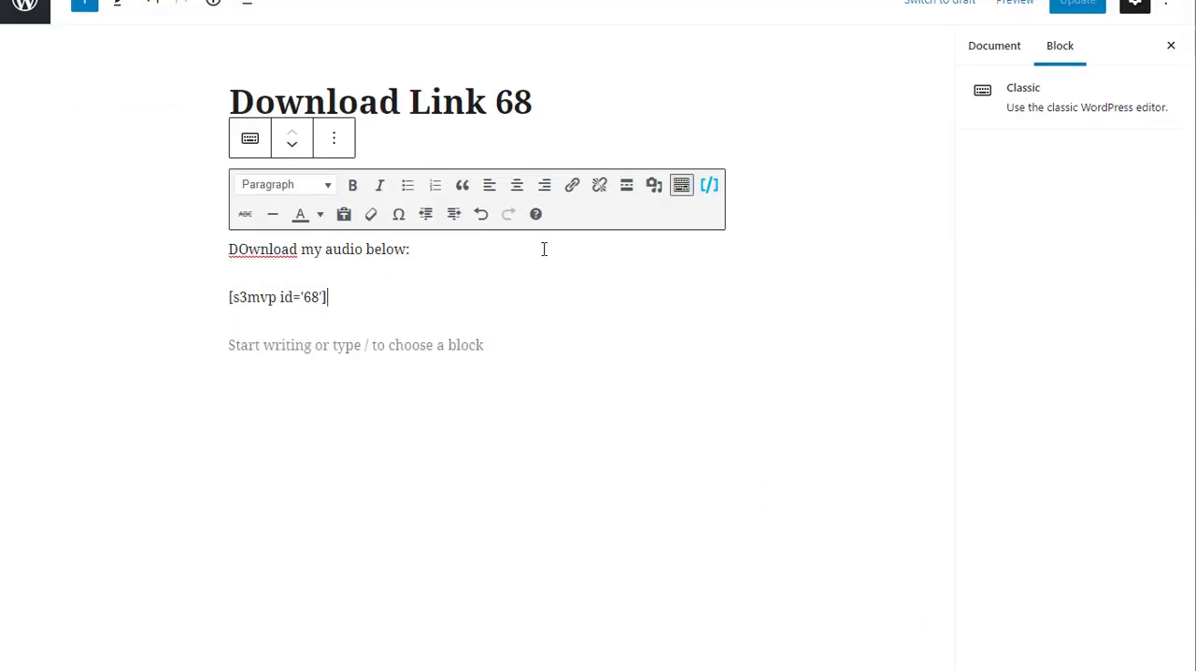
{"action": "left_click", "coordinate": [644, 343]}
{"action": "left_click", "coordinate": [708, 277]}
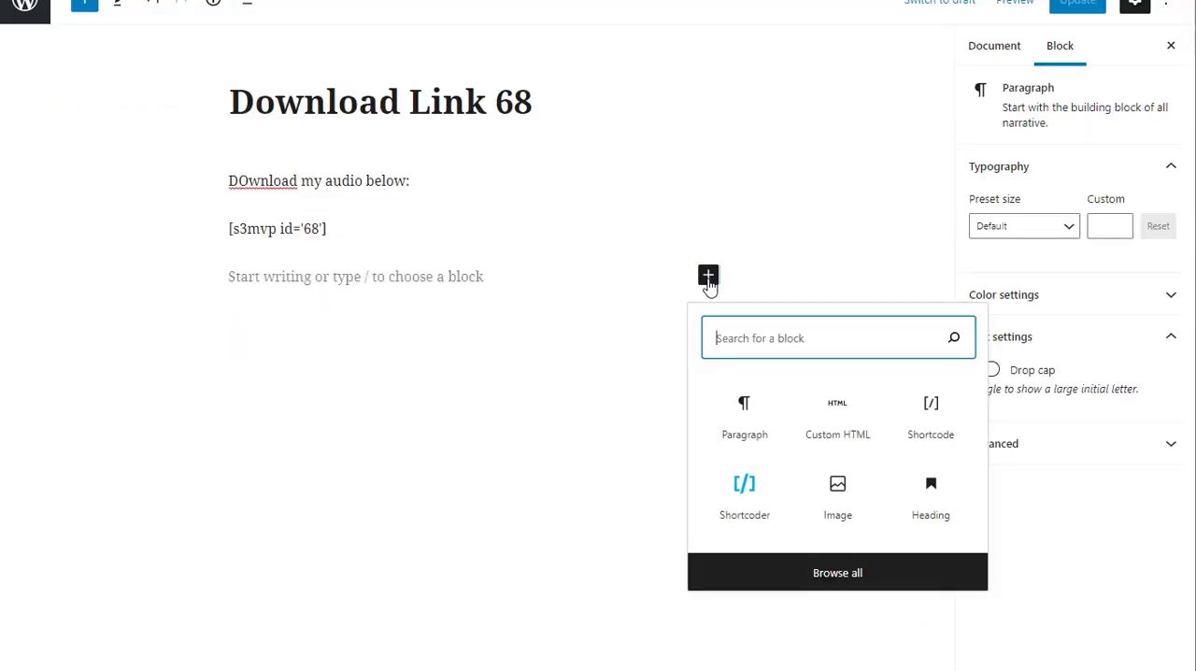
{"action": "left_click", "coordinate": [846, 439]}
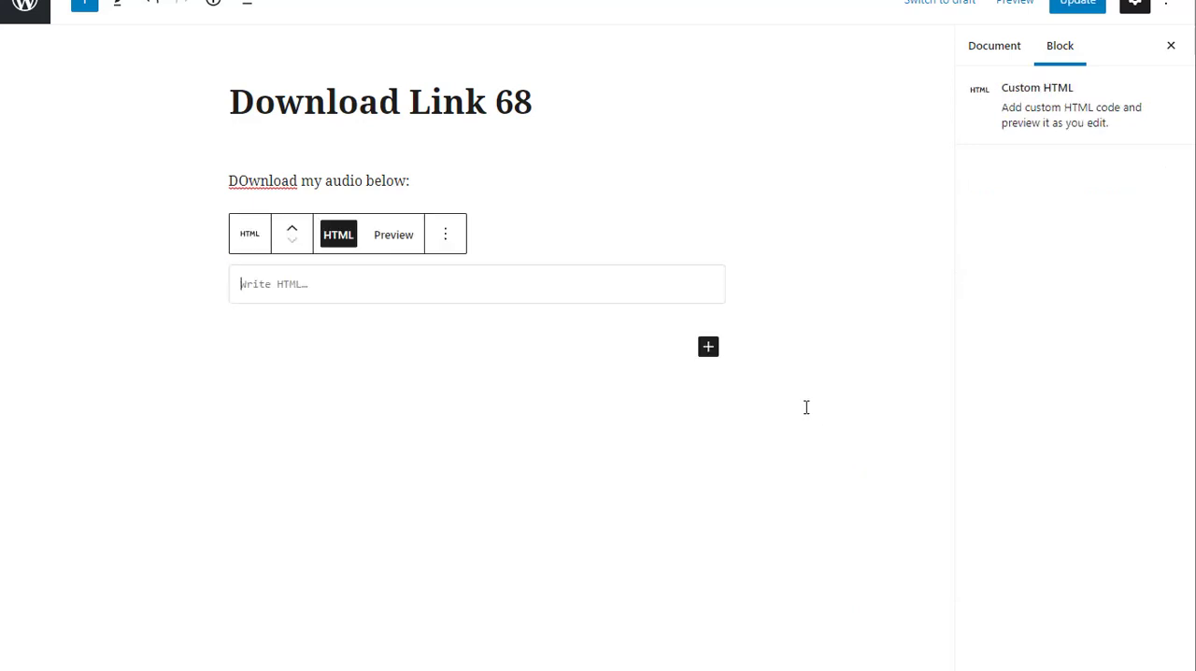
{"action": "type", "text": "<a h"}
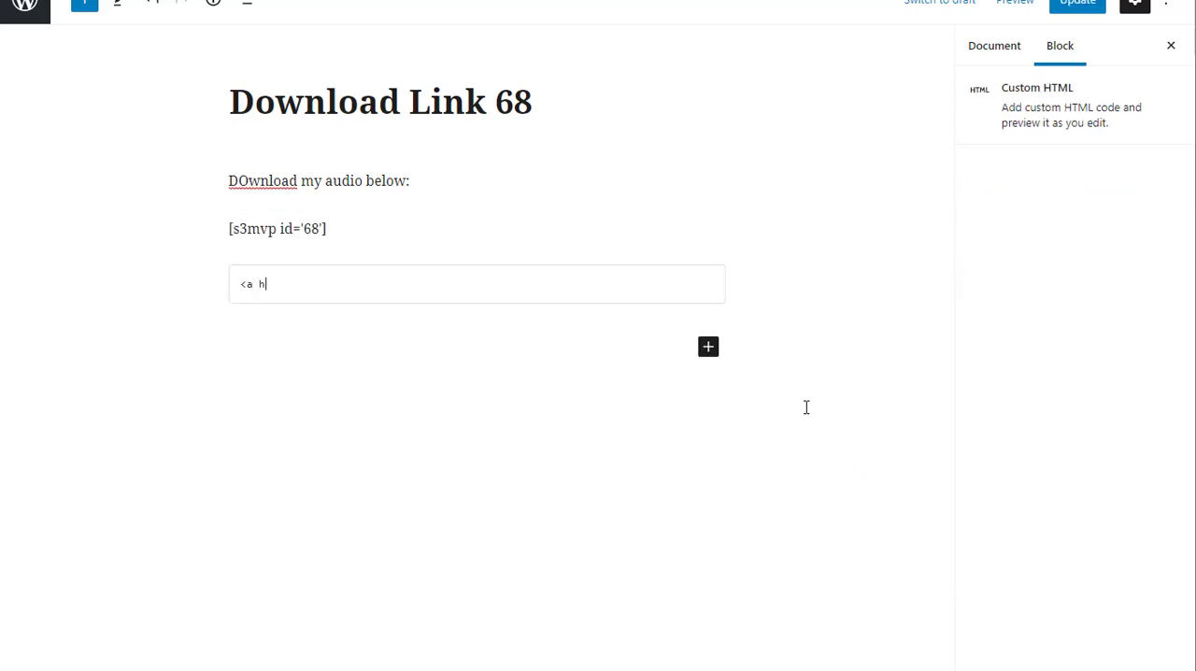
{"action": "type", "text": "ref="}
Step: Copy the [s3mvp id='68'] shortcode into the link's href value and close the quotation mark
{"action": "left_click", "coordinate": [497, 234]}
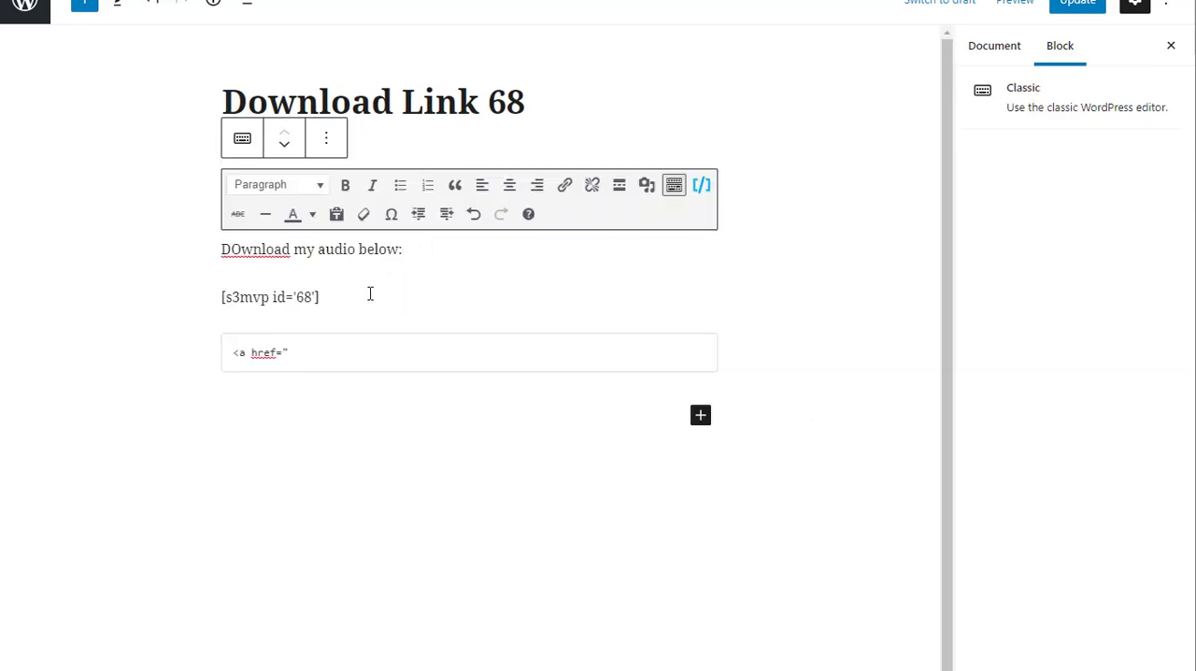
{"action": "left_click_drag", "start_coordinate": [370, 294], "coordinate": [226, 312]}
{"action": "key", "text": "ctrl+c"}
{"action": "left_click", "coordinate": [297, 346]}
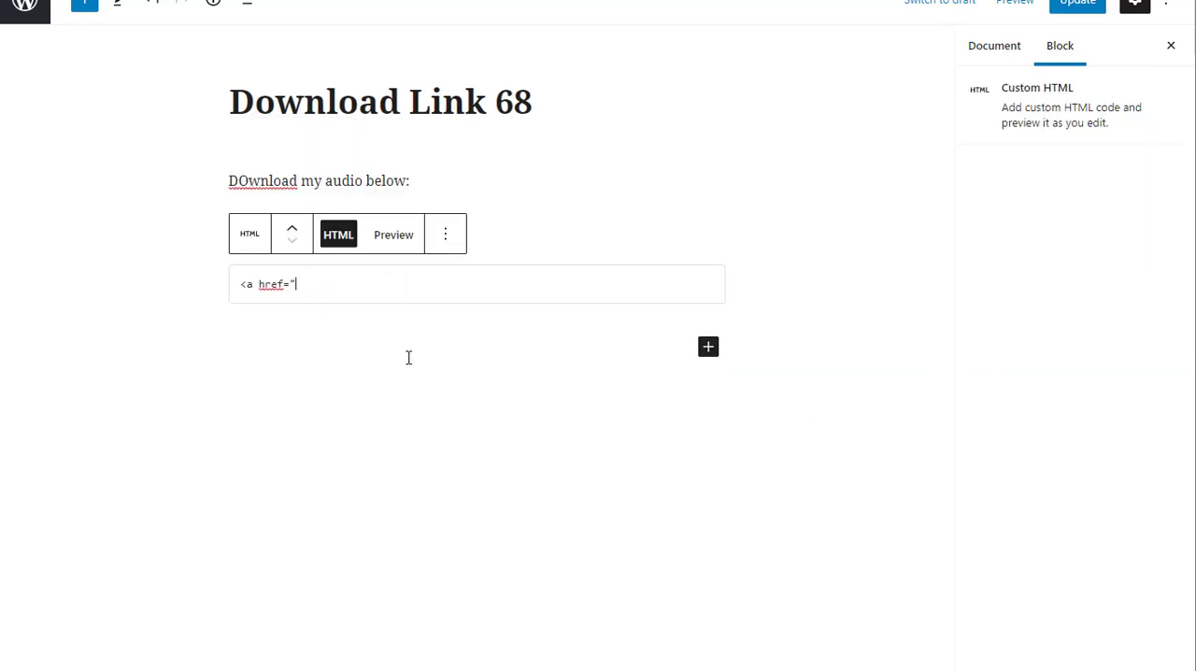
{"action": "key", "text": "ctrl+v"}
{"action": "type", "text": "\""}
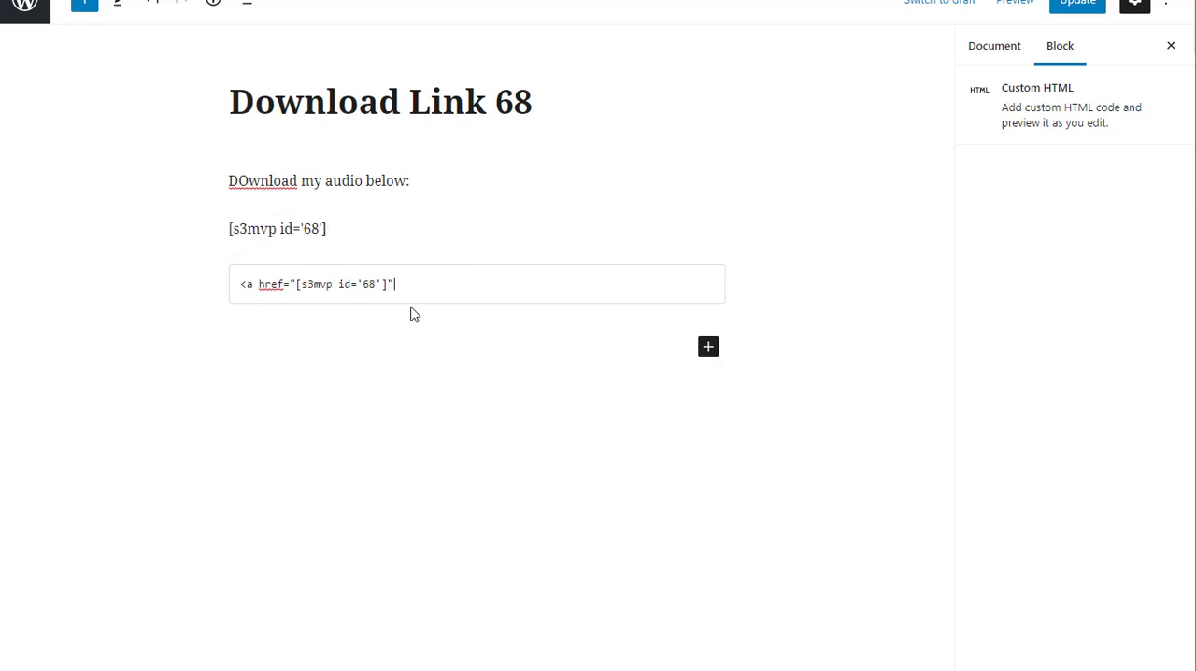
Step: Finish the HTML link with the text "This is my own text for download" and a closing </a>, update the page, and check the published link
{"action": "left_click_drag", "start_coordinate": [391, 284], "coordinate": [292, 285]}
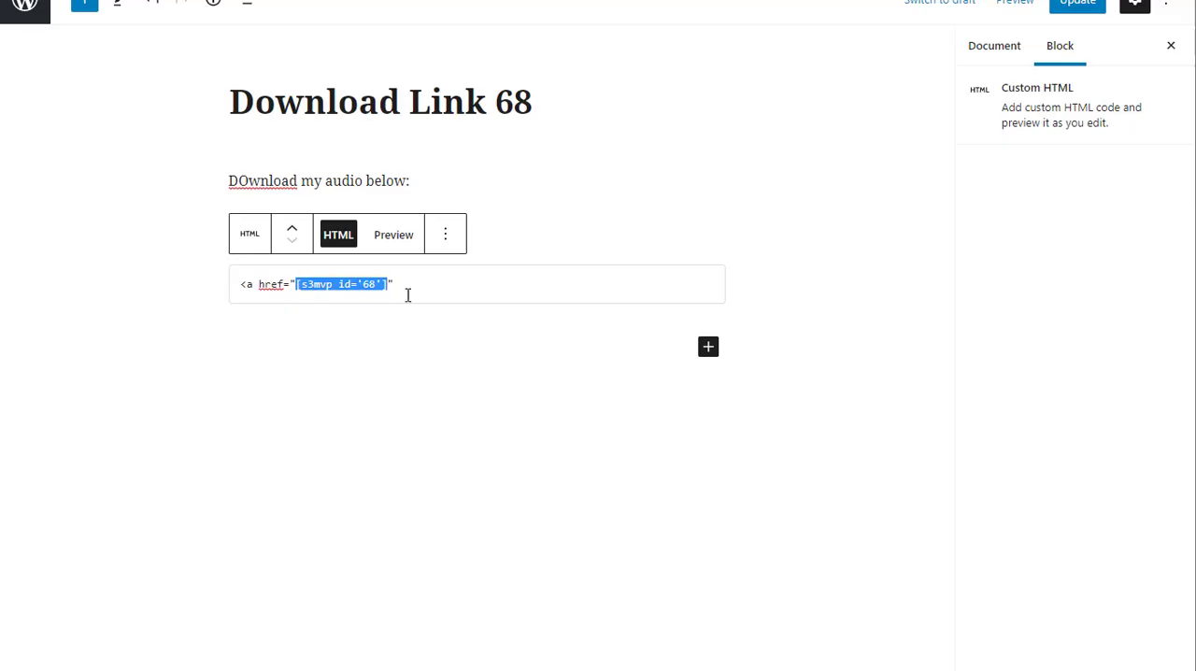
{"action": "left_click", "coordinate": [412, 290]}
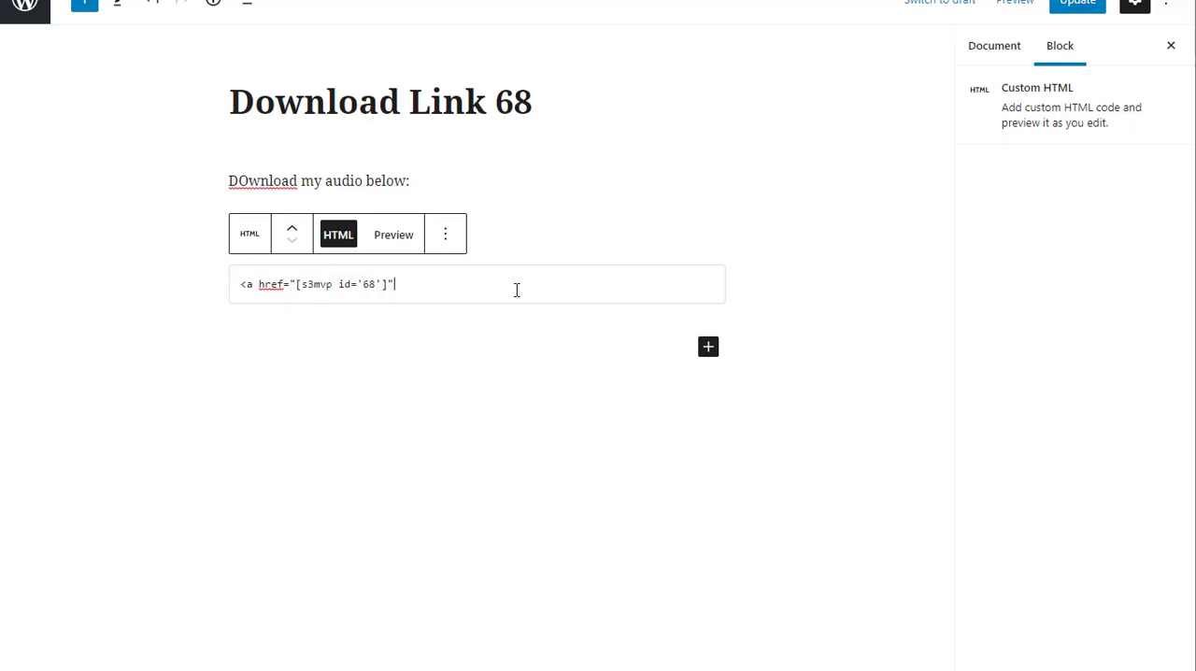
{"action": "type", "text": ">T"}
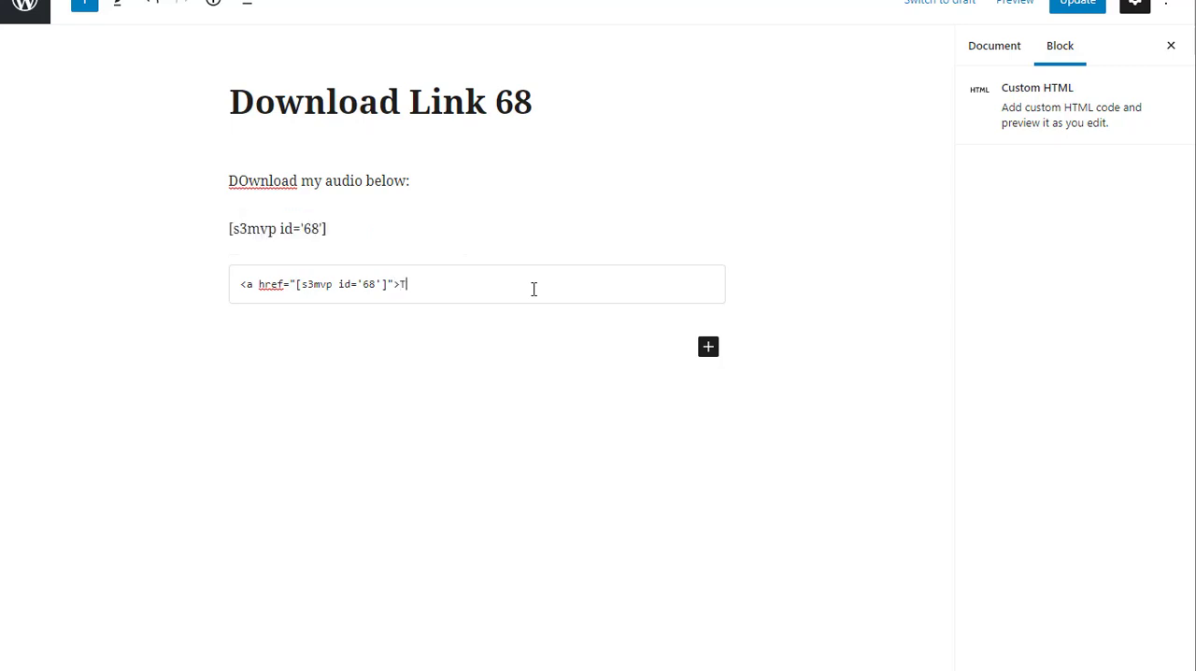
{"action": "type", "text": "his is my own text for download</a>"}
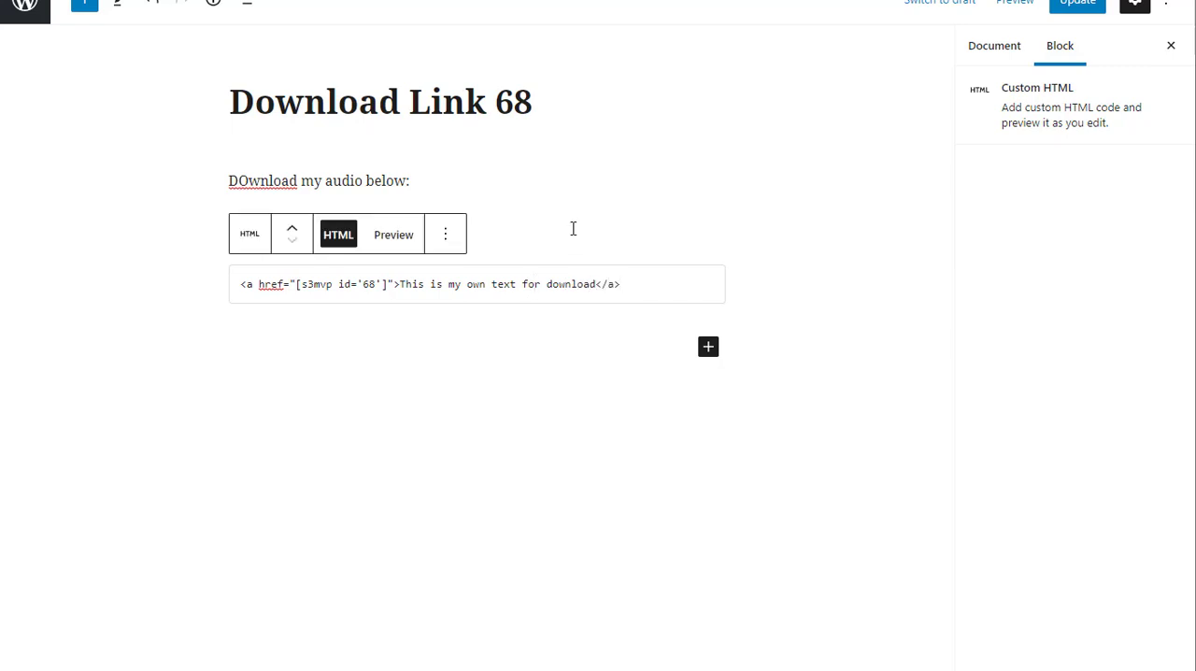
{"action": "left_click", "coordinate": [1074, 15]}
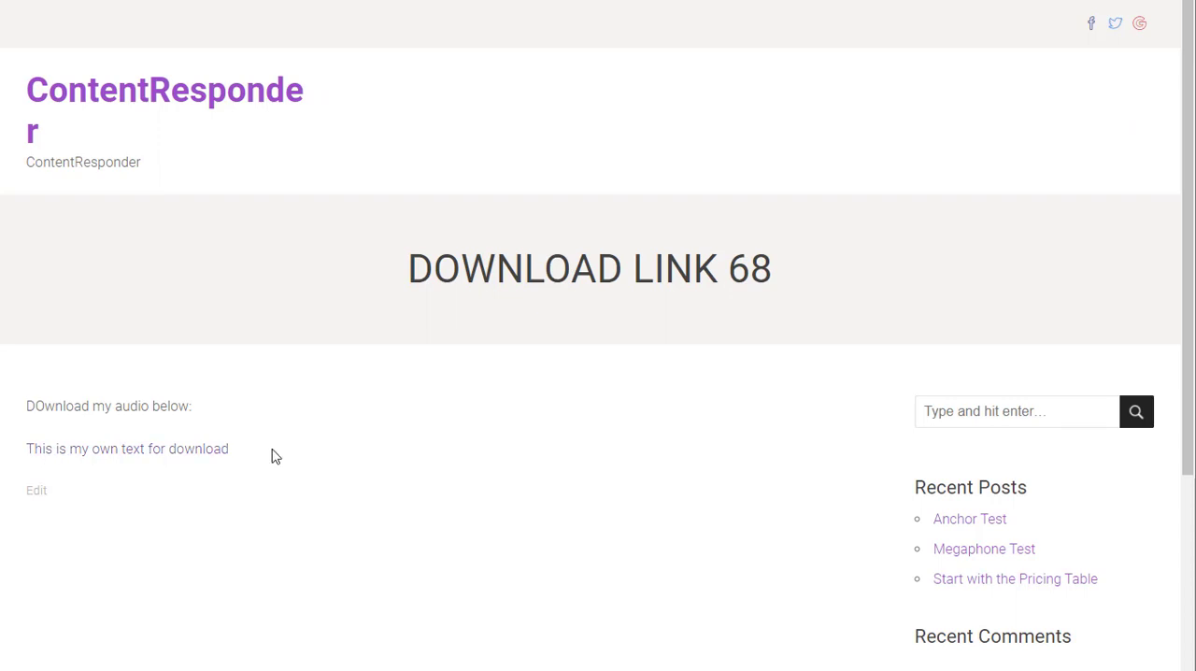
{"action": "left_click_drag", "start_coordinate": [271, 456], "coordinate": [19, 454]}
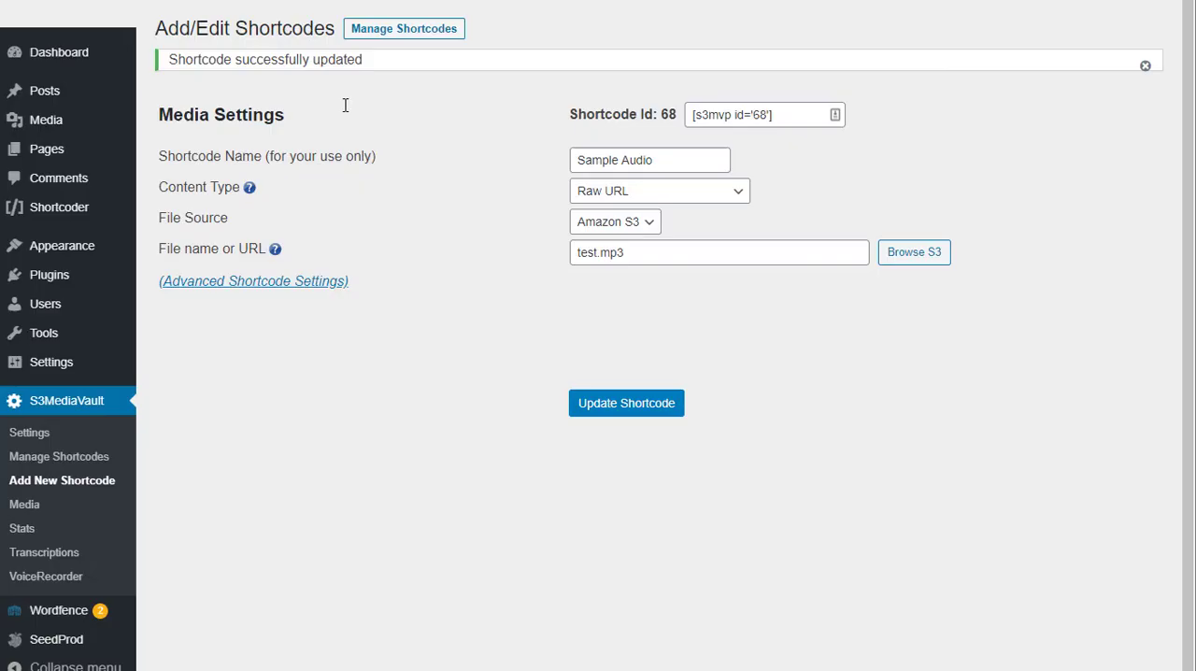
Step: Switch the shortcode's content type to Download Link and back to Raw URL
{"action": "left_click", "coordinate": [653, 192]}
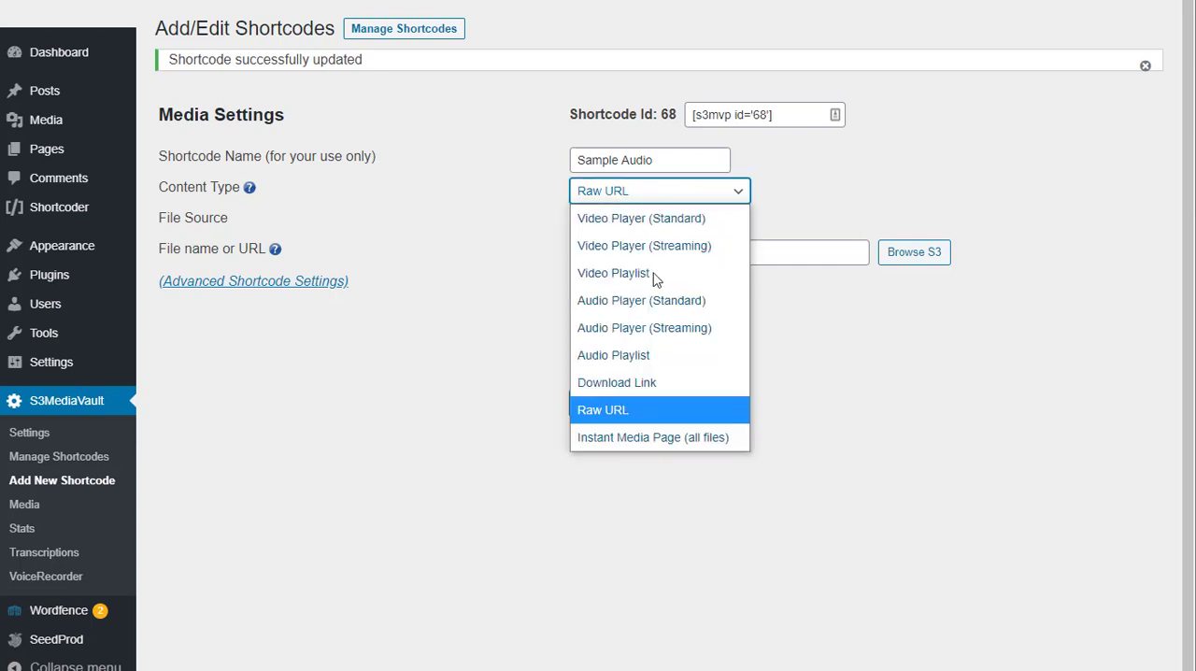
{"action": "left_click", "coordinate": [693, 385]}
{"action": "left_click", "coordinate": [851, 221]}
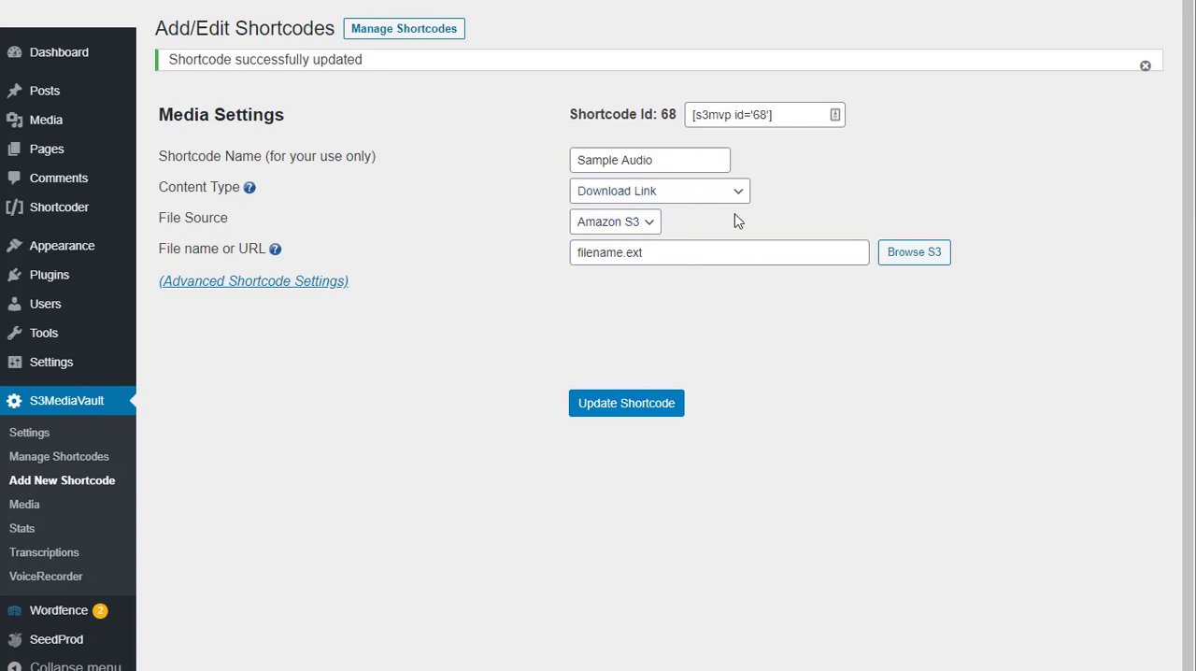
{"action": "left_click", "coordinate": [669, 196]}
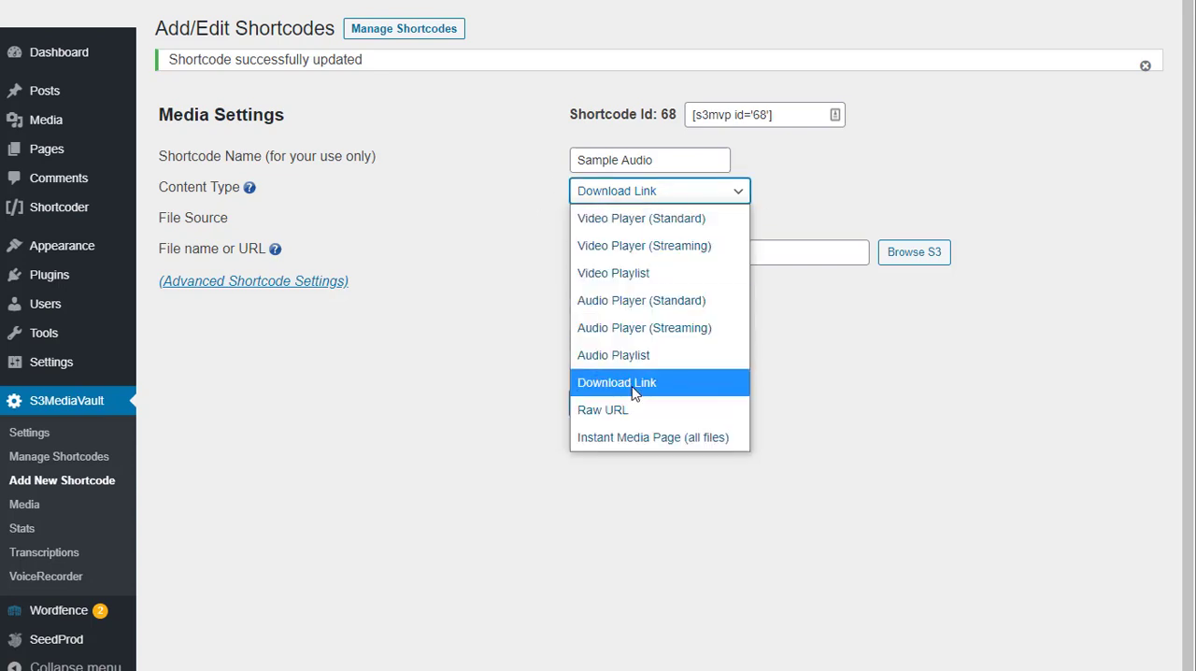
{"action": "left_click", "coordinate": [627, 415]}
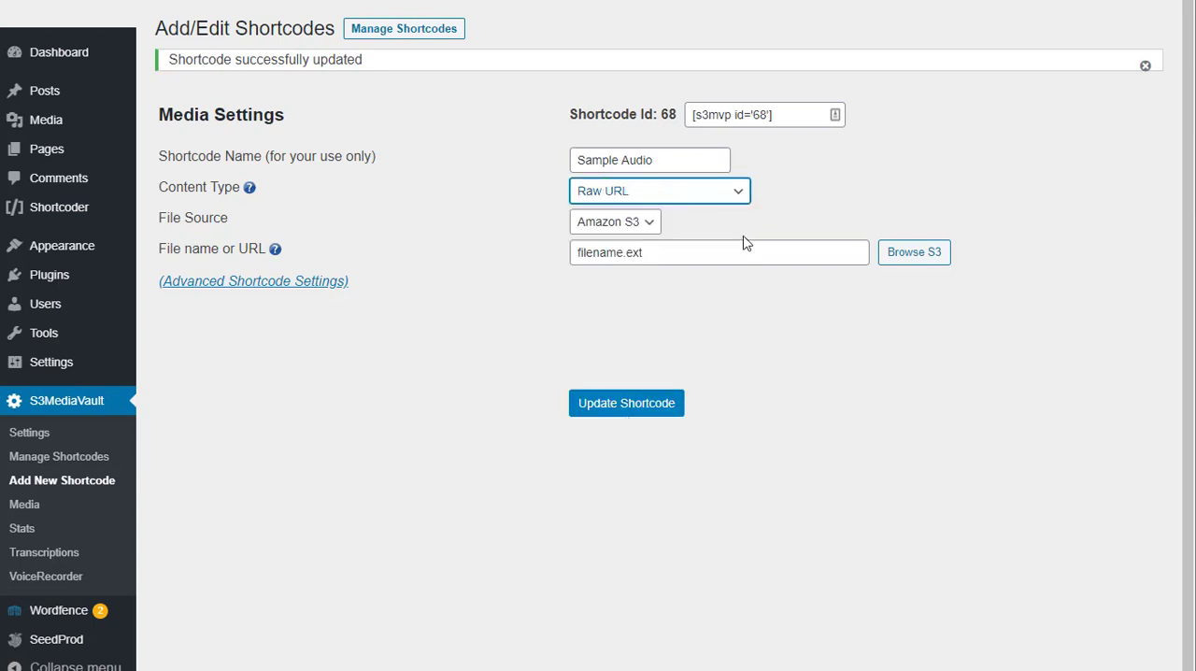
Step: Highlight the [s3mvp id='68'] code beside the shortcode ID and look through the available content types
{"action": "left_click", "coordinate": [783, 117]}
{"action": "left_click", "coordinate": [782, 116]}
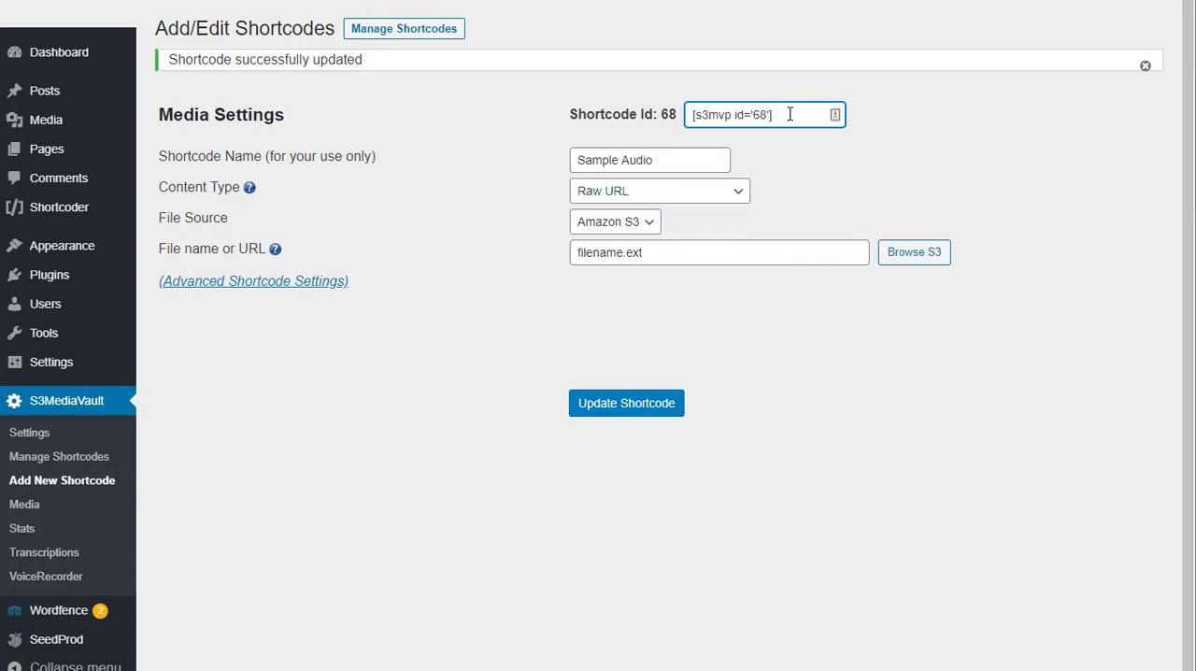
{"action": "left_click_drag", "start_coordinate": [789, 116], "coordinate": [682, 115]}
{"action": "left_click", "coordinate": [700, 114]}
{"action": "left_click_drag", "start_coordinate": [800, 113], "coordinate": [671, 111]}
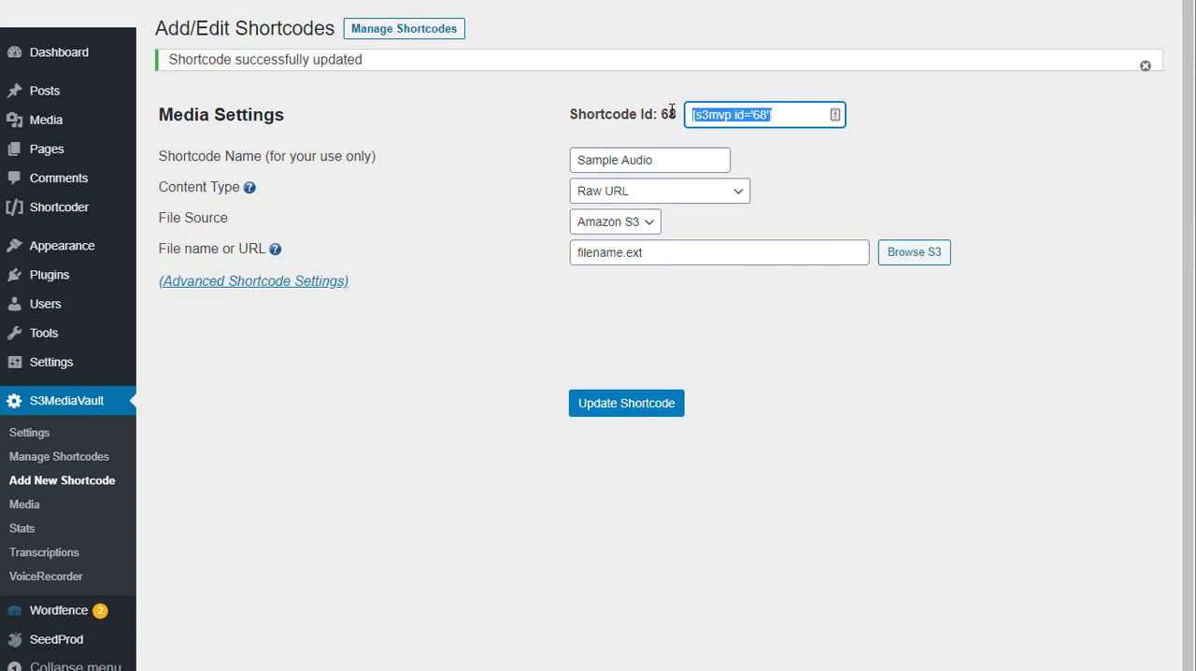
{"action": "left_click_drag", "start_coordinate": [787, 115], "coordinate": [687, 116]}
{"action": "left_click_drag", "start_coordinate": [774, 114], "coordinate": [656, 119]}
{"action": "left_click", "coordinate": [649, 198]}
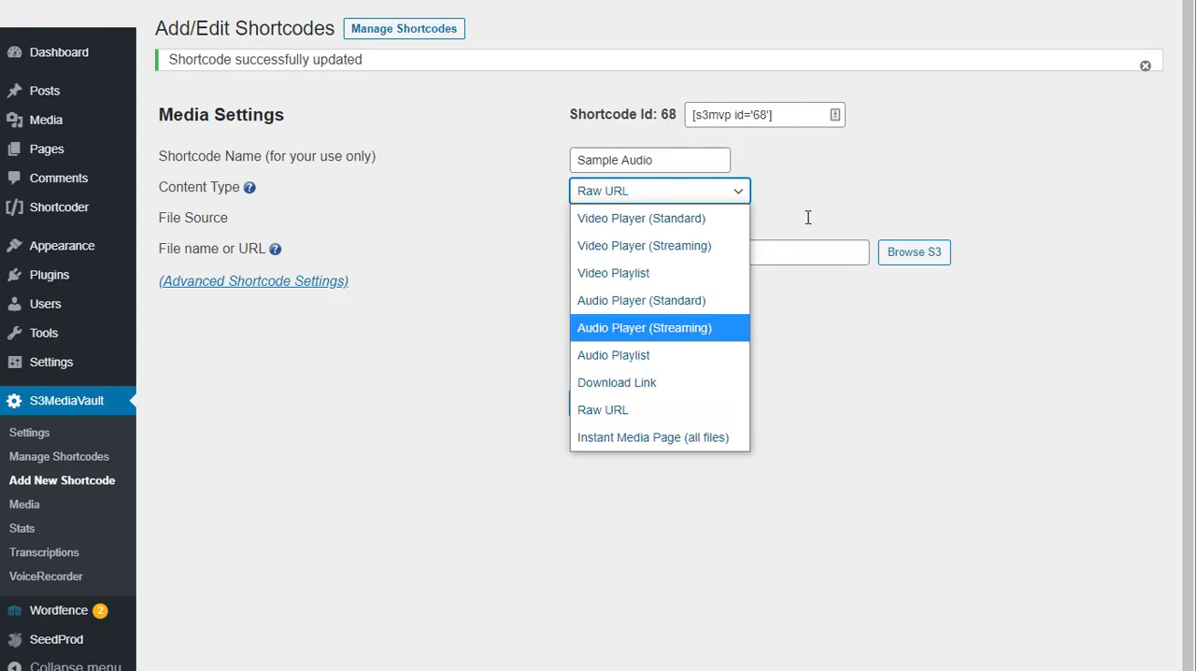
{"action": "left_click", "coordinate": [870, 182]}
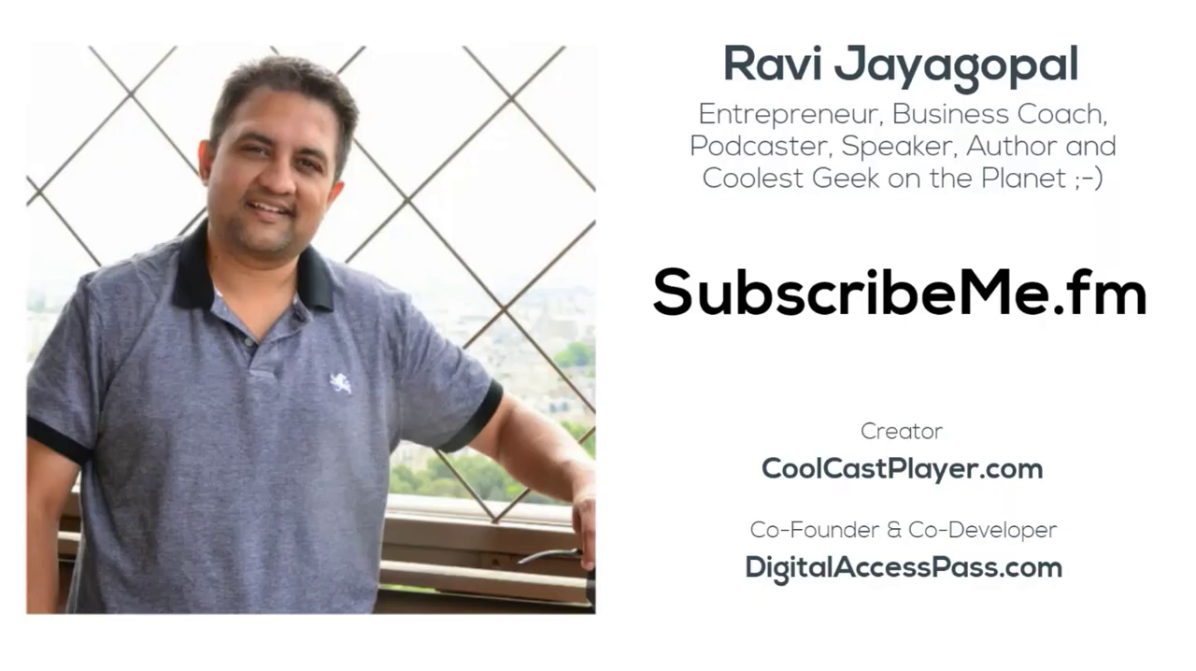